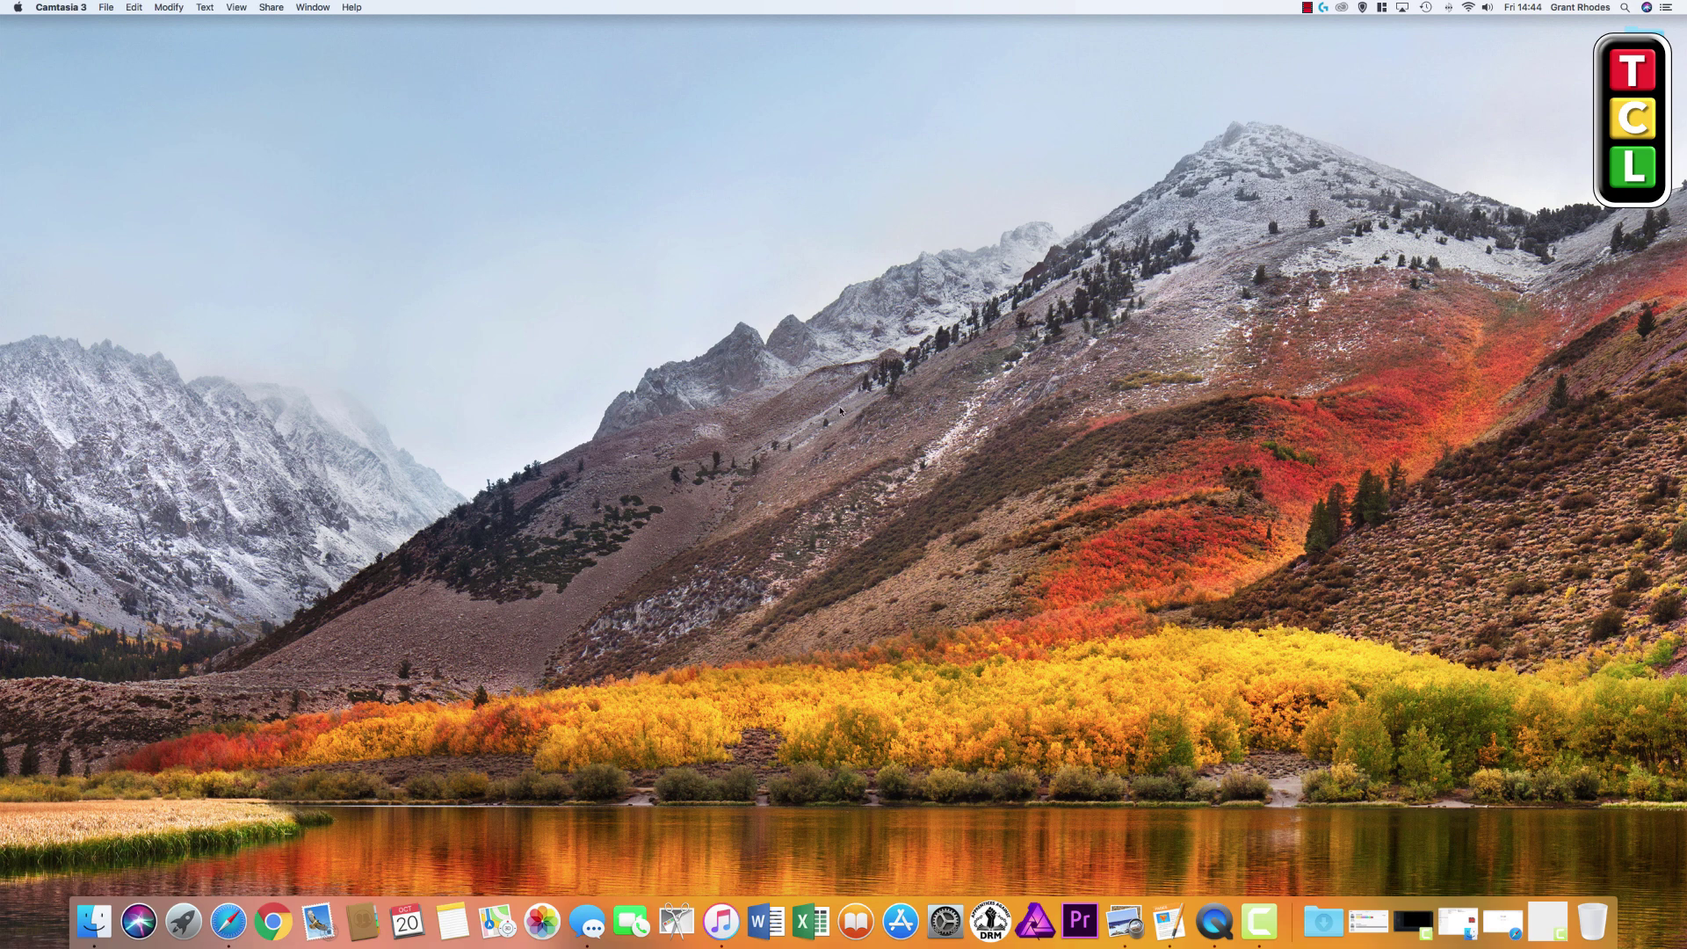
Launch Safari and load the DiskStation web desktop at 192.168.0.49
{"action": "left_click", "coordinate": [228, 921]}
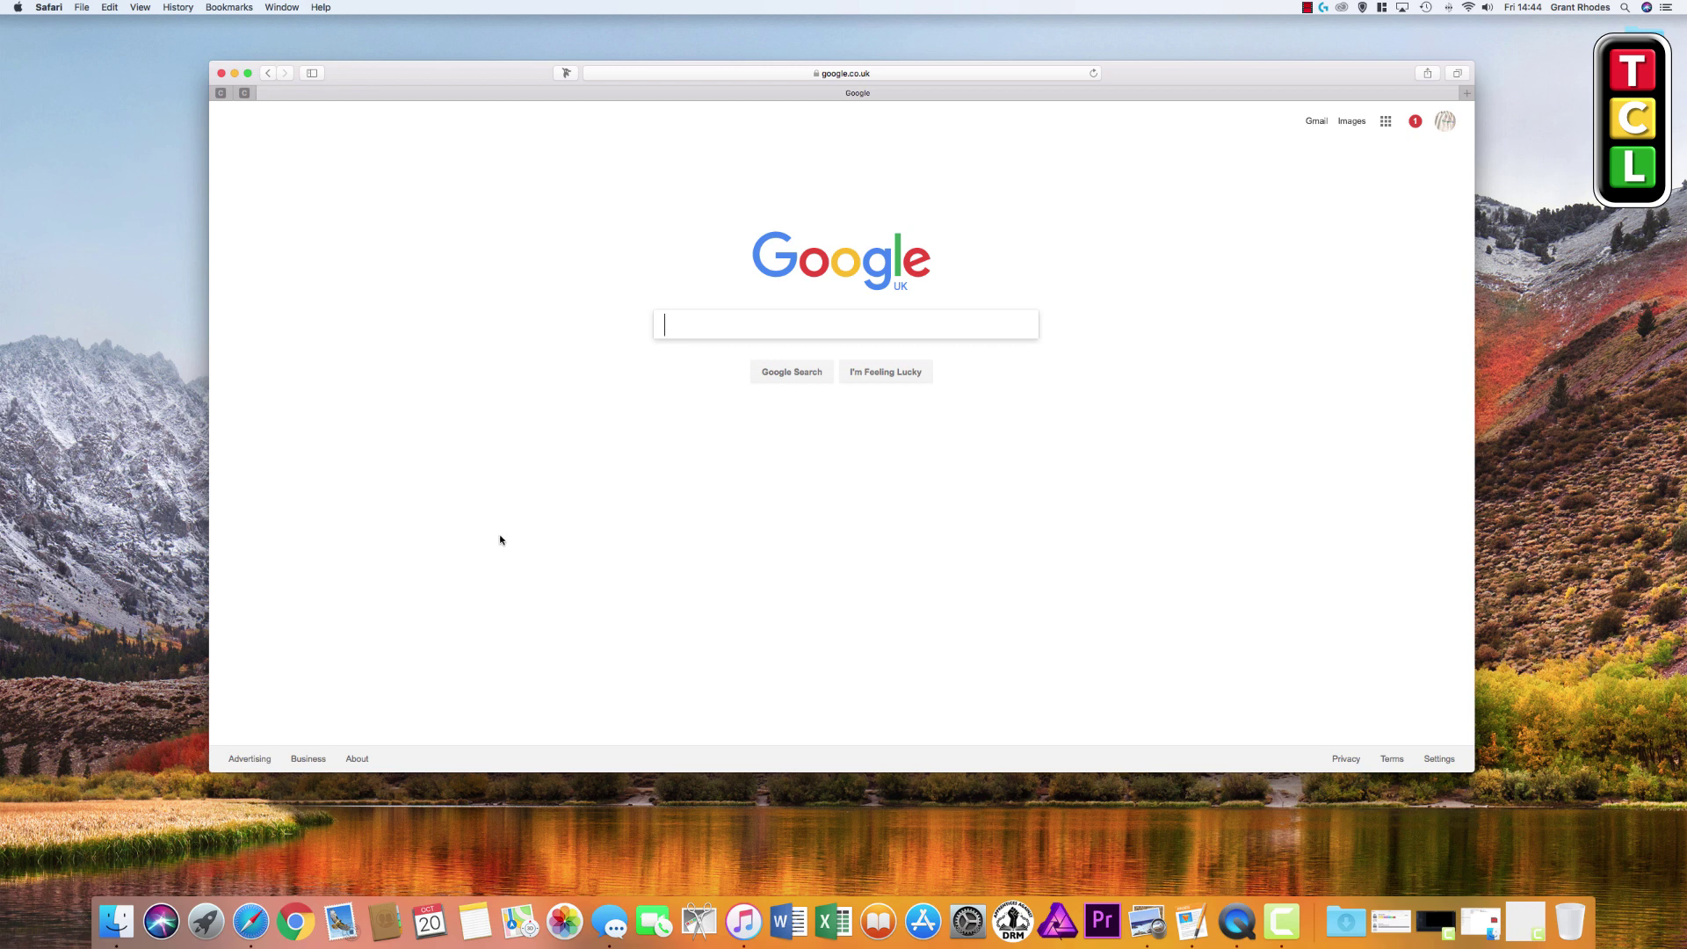
{"action": "left_click", "coordinate": [816, 73]}
{"action": "left_click", "coordinate": [1005, 196]}
{"action": "left_click", "coordinate": [788, 73]}
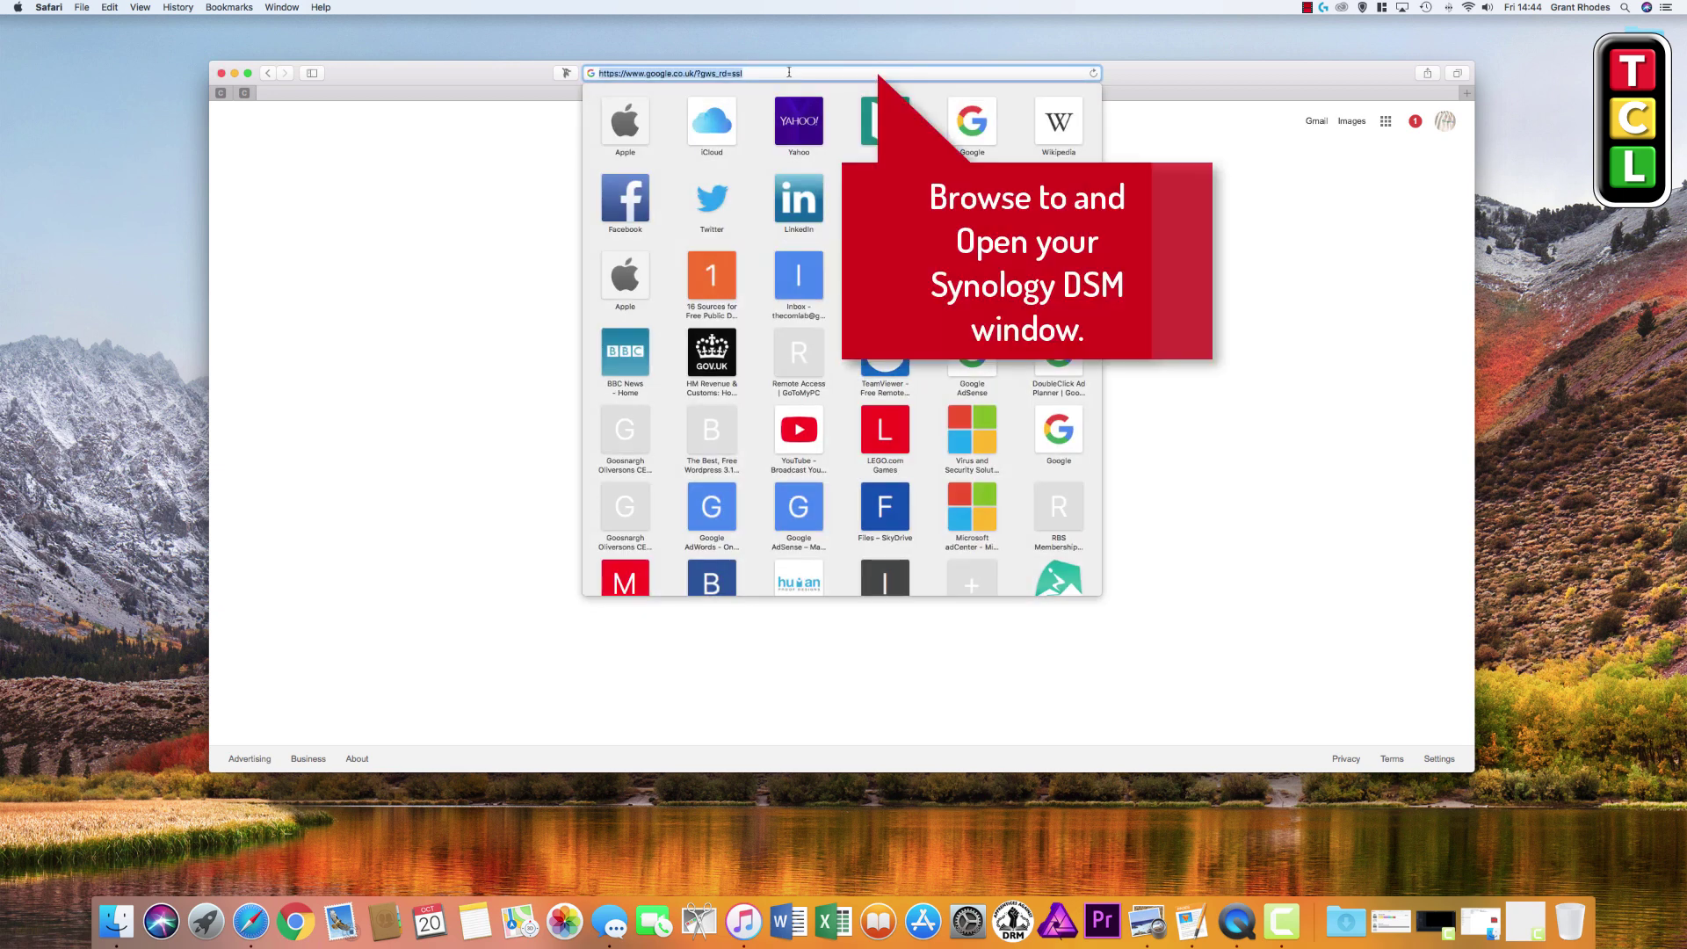
{"action": "type", "text": "192.168.0.49:5000"}
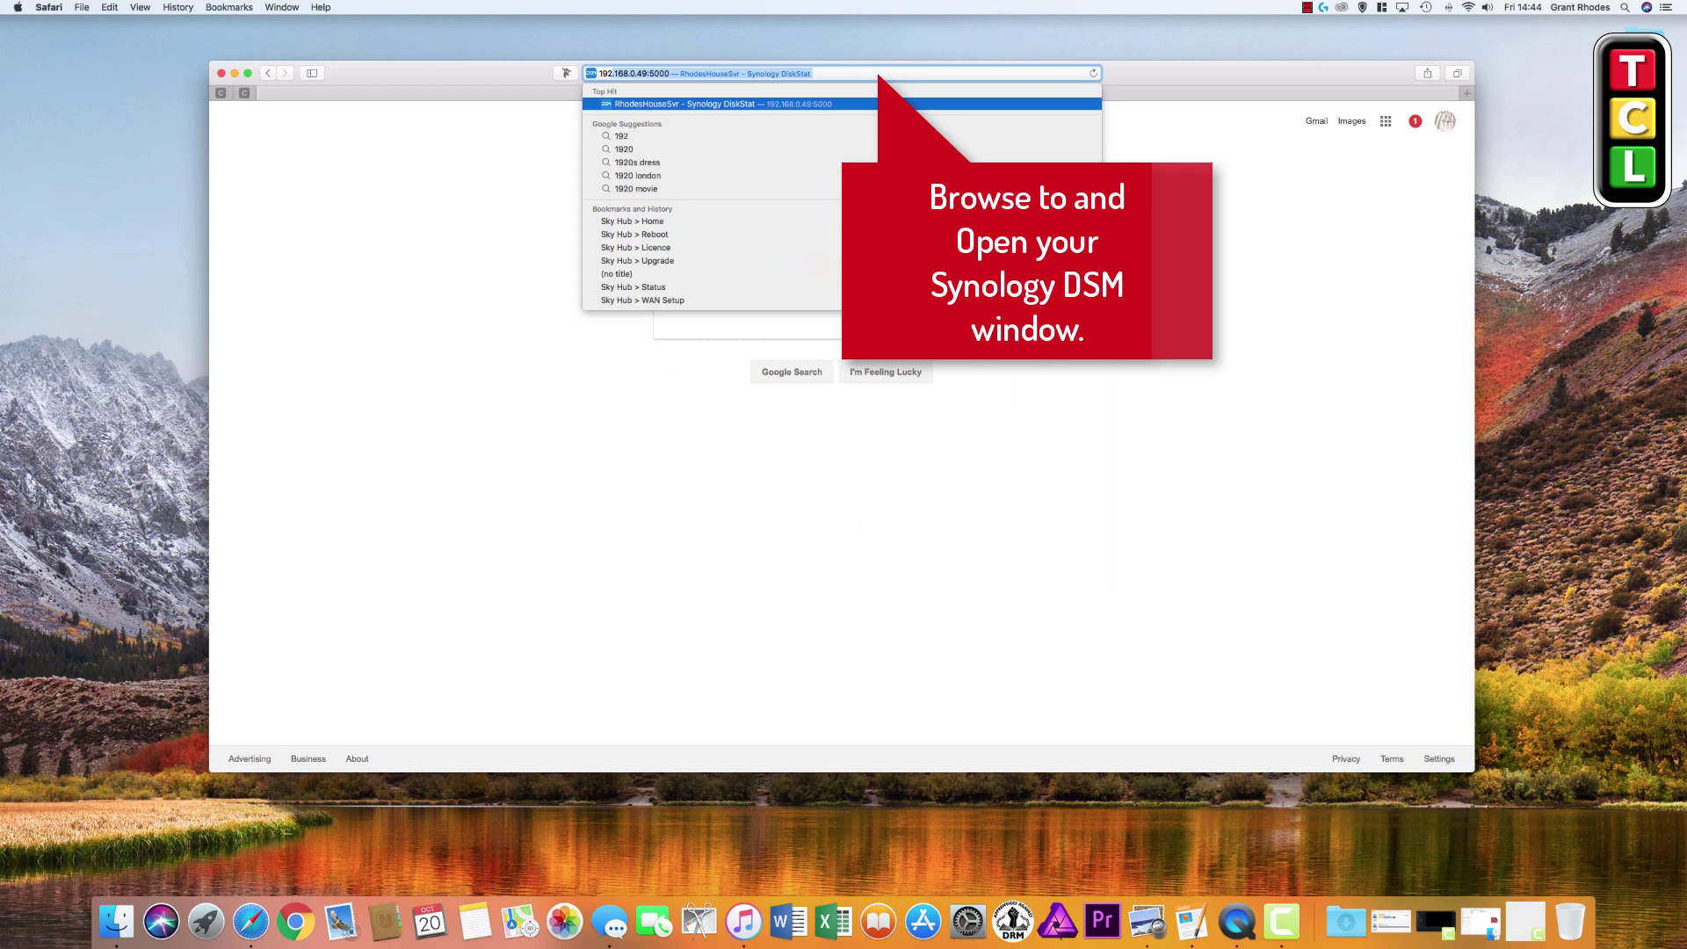
{"action": "key", "text": "Return"}
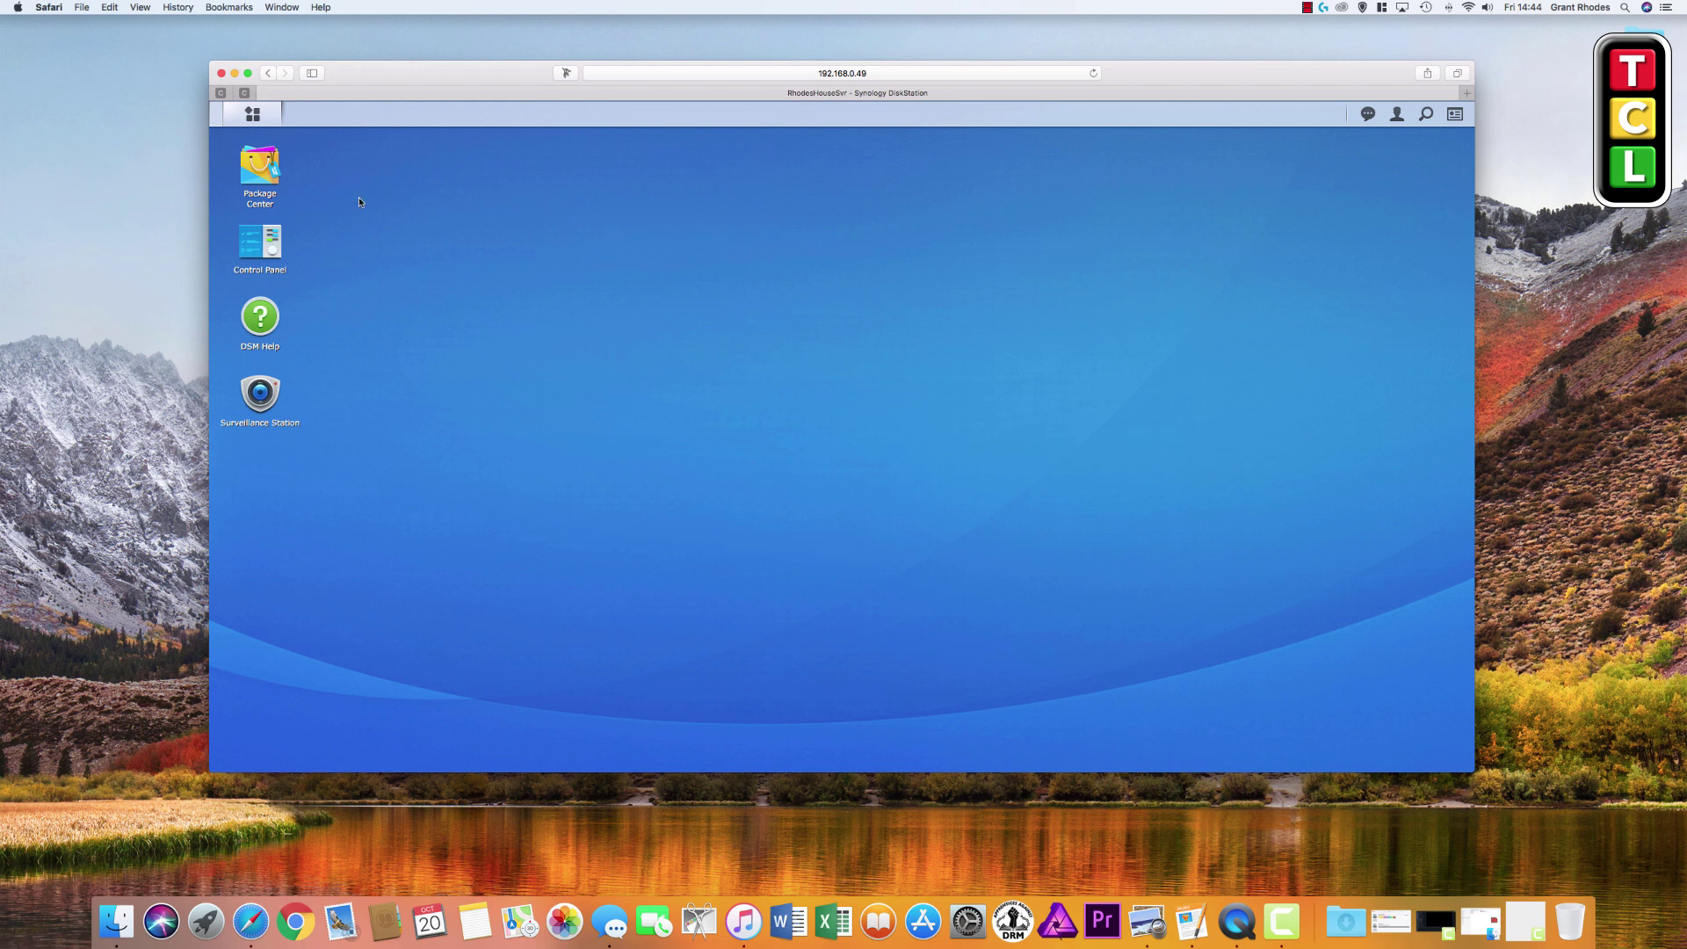
Open Package Center from the DSM desktop to view the installed packages
{"action": "left_click", "coordinate": [254, 121]}
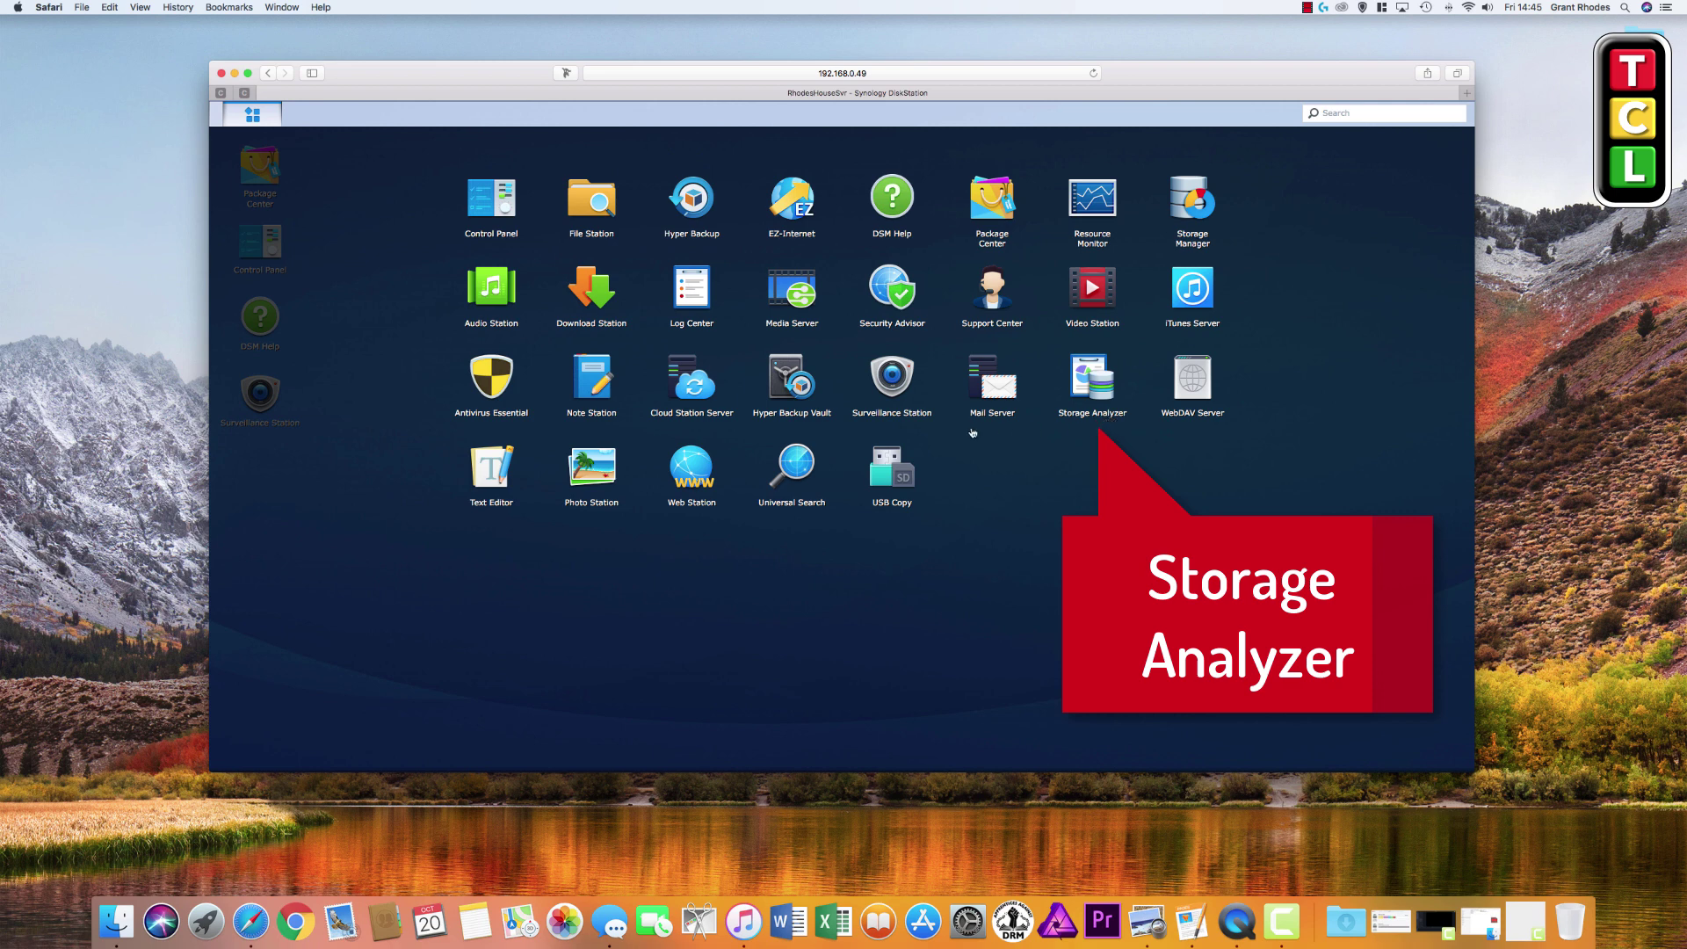
{"action": "left_click", "coordinate": [373, 198]}
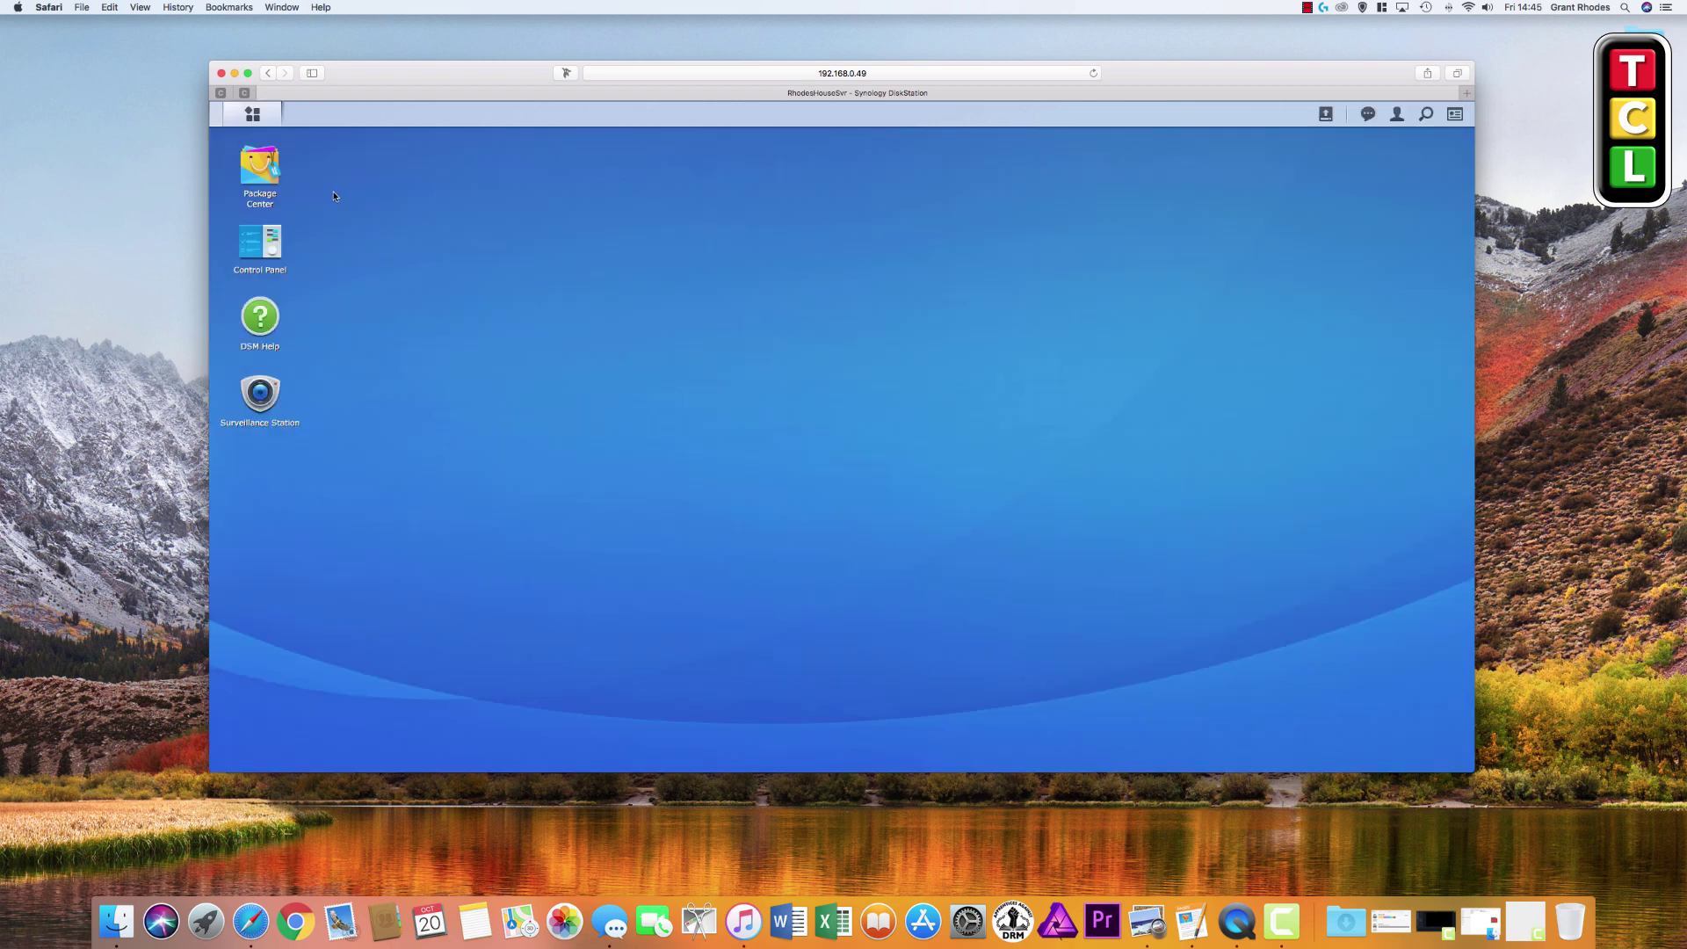
{"action": "left_click", "coordinate": [263, 180]}
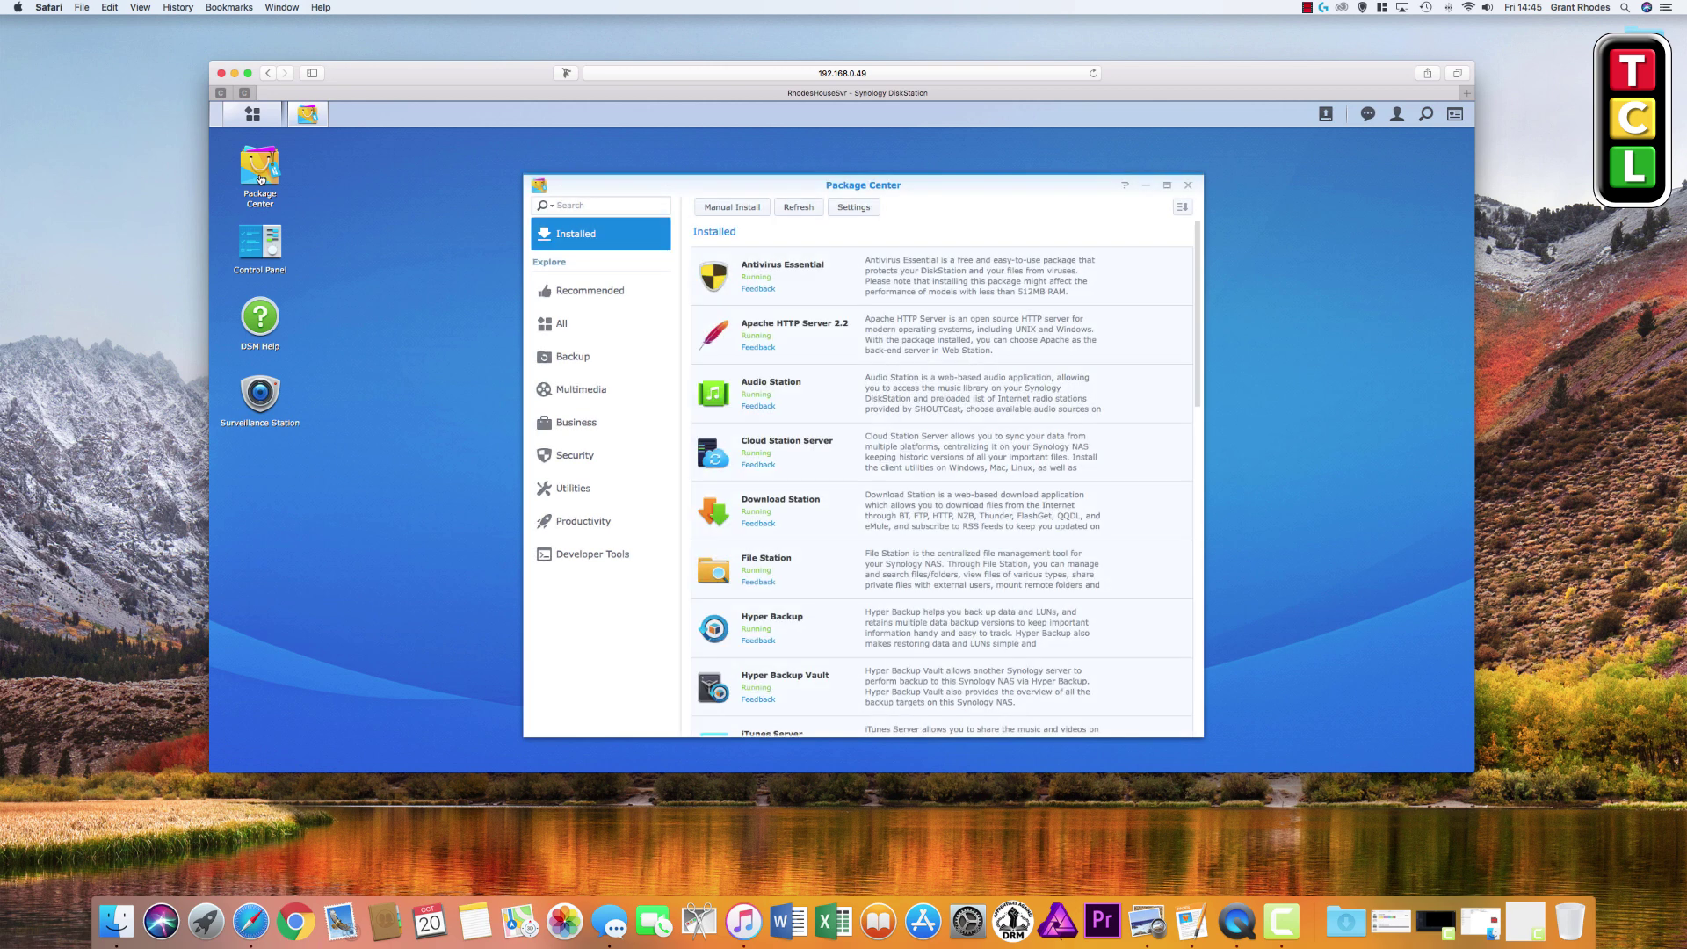
Search packages for 'storage' to confirm Storage Analyzer, then close Package Center and show the Main Menu
{"action": "left_click", "coordinate": [615, 206]}
{"action": "type", "text": "storage"}
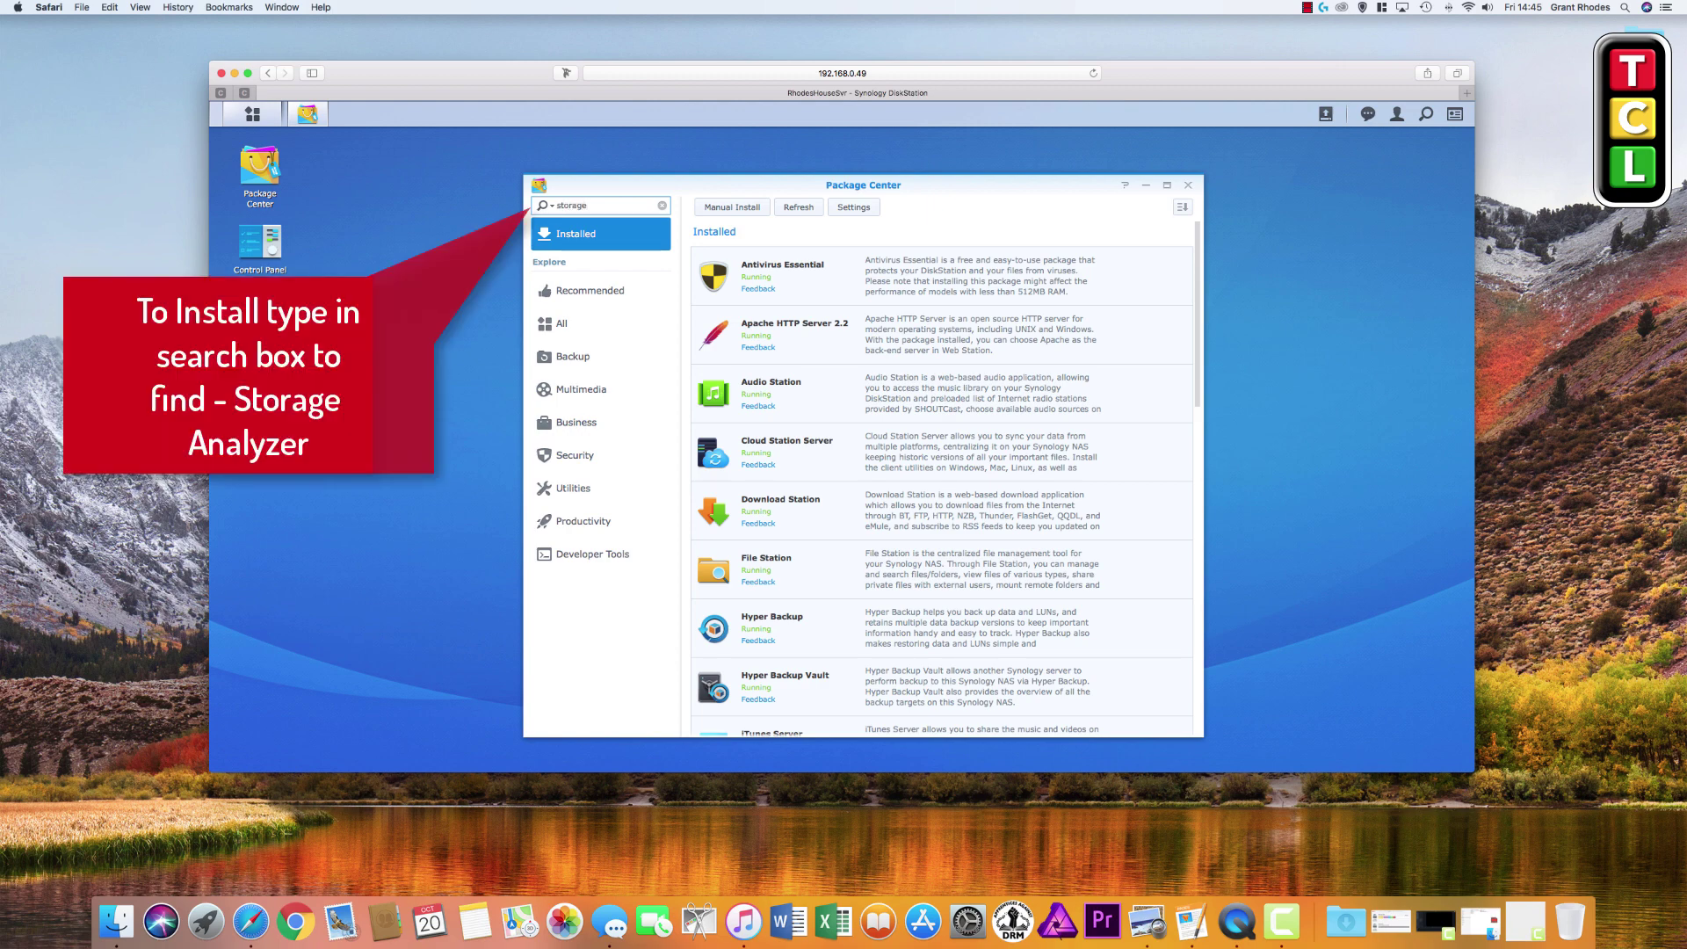
{"action": "key", "text": "Return"}
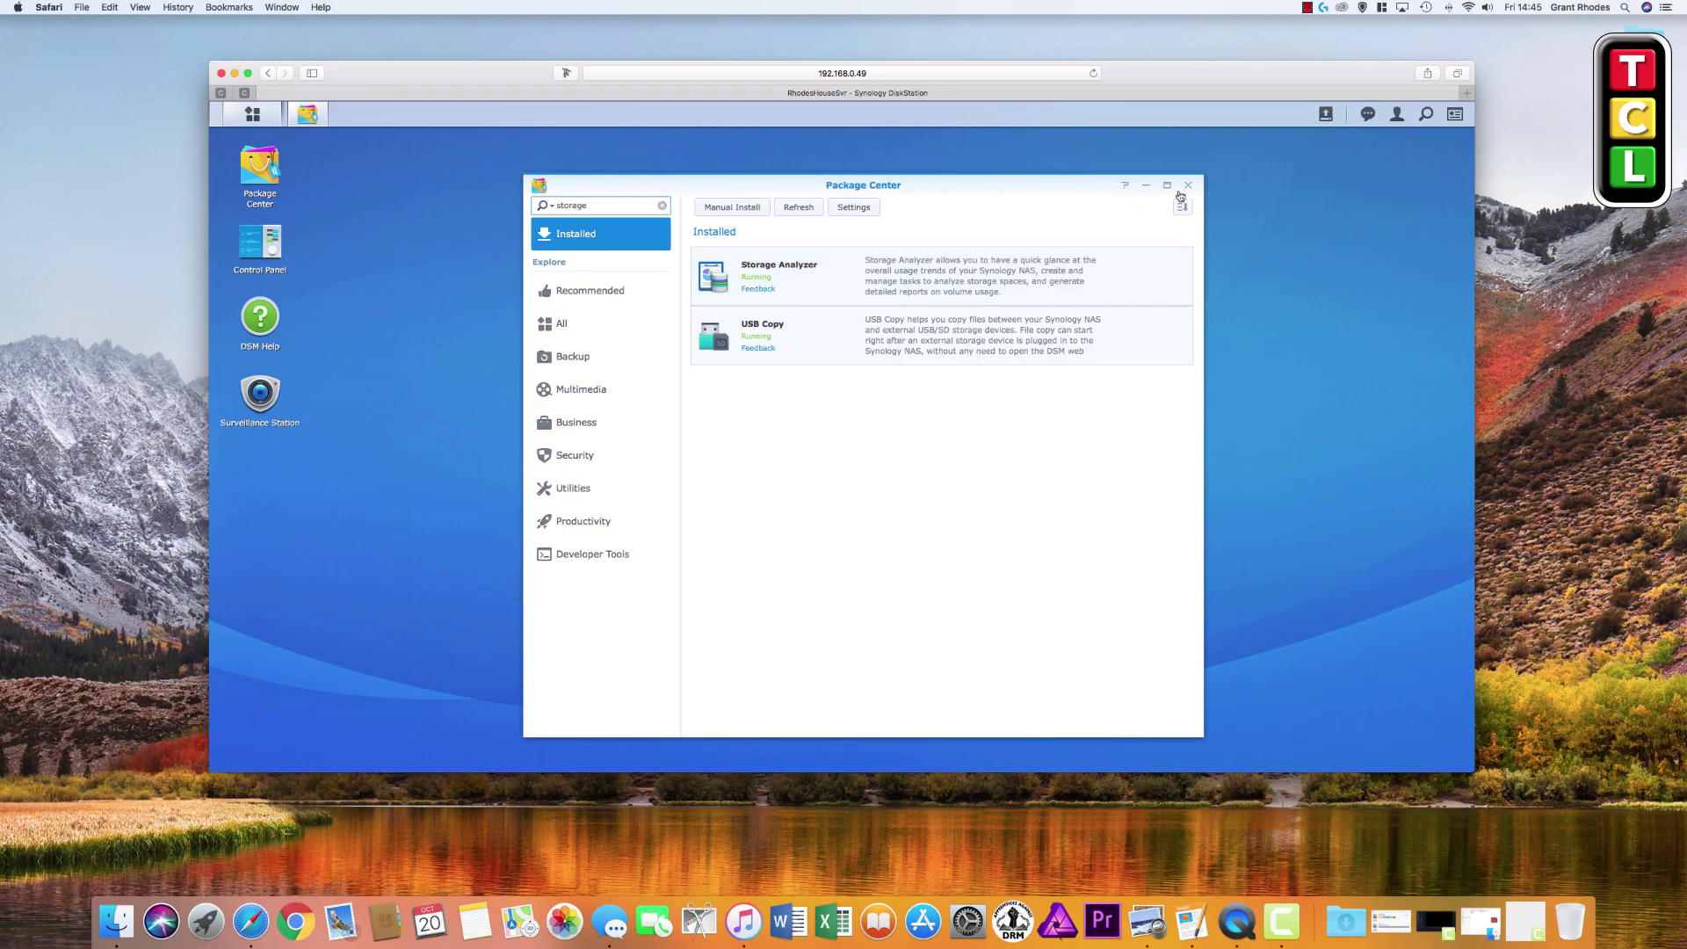
{"action": "left_click", "coordinate": [1188, 184]}
{"action": "left_click", "coordinate": [252, 114]}
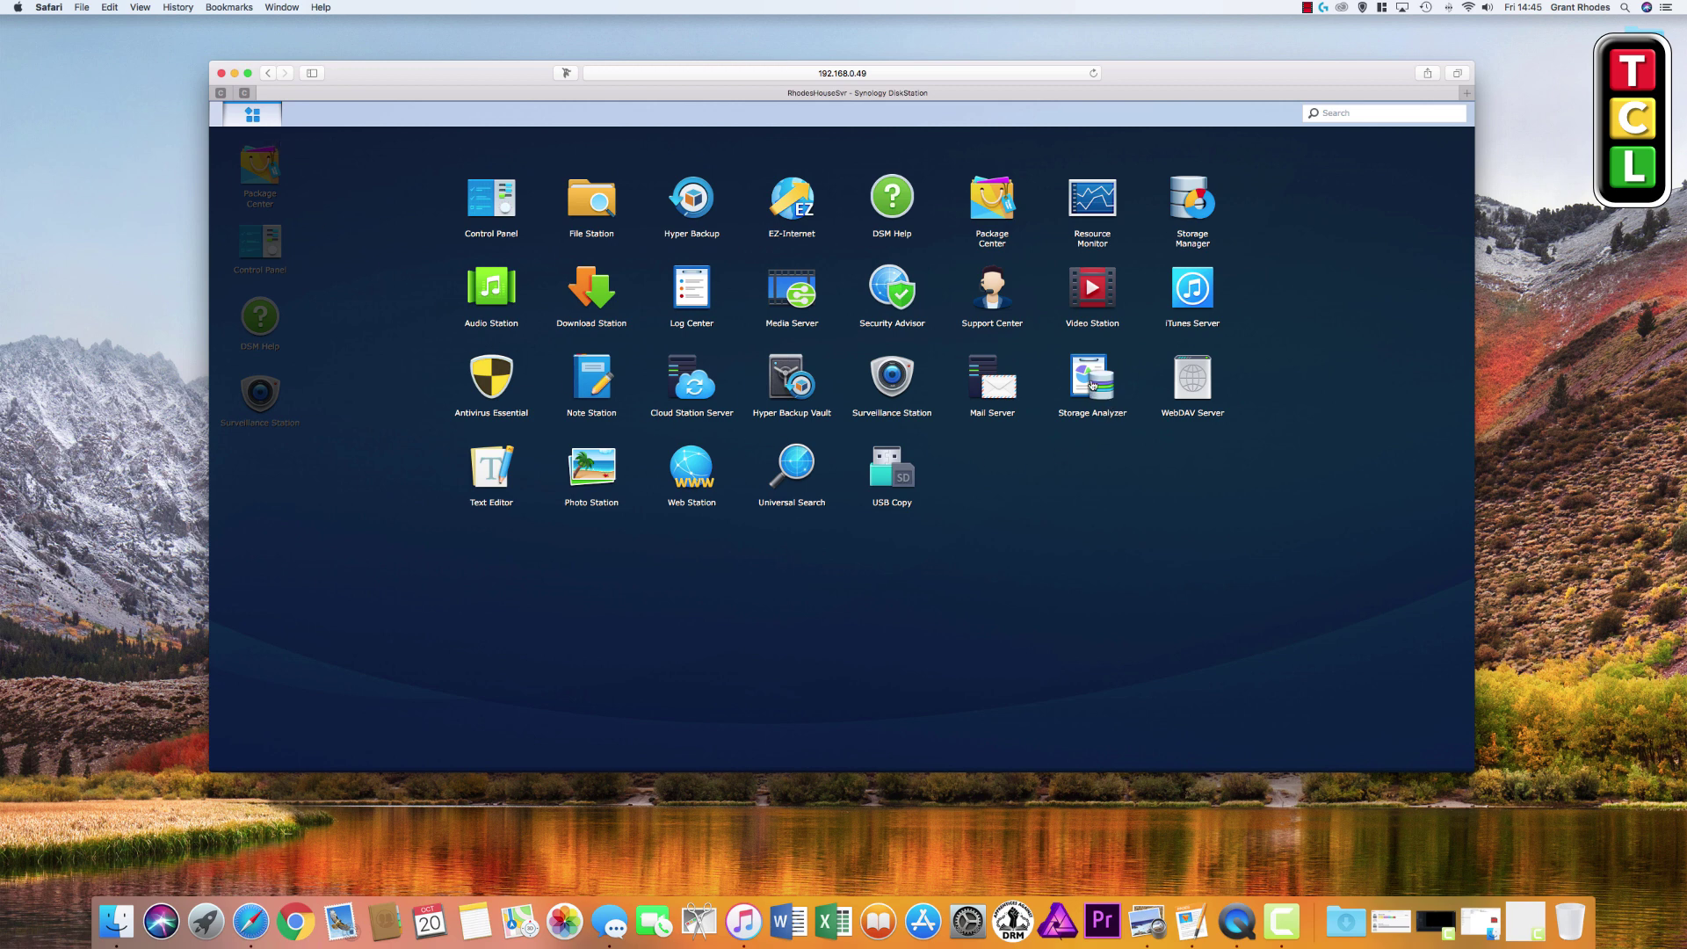
Launch Storage Analyzer, view volume usage as a table, and start a new report profile
{"action": "left_click", "coordinate": [1092, 384]}
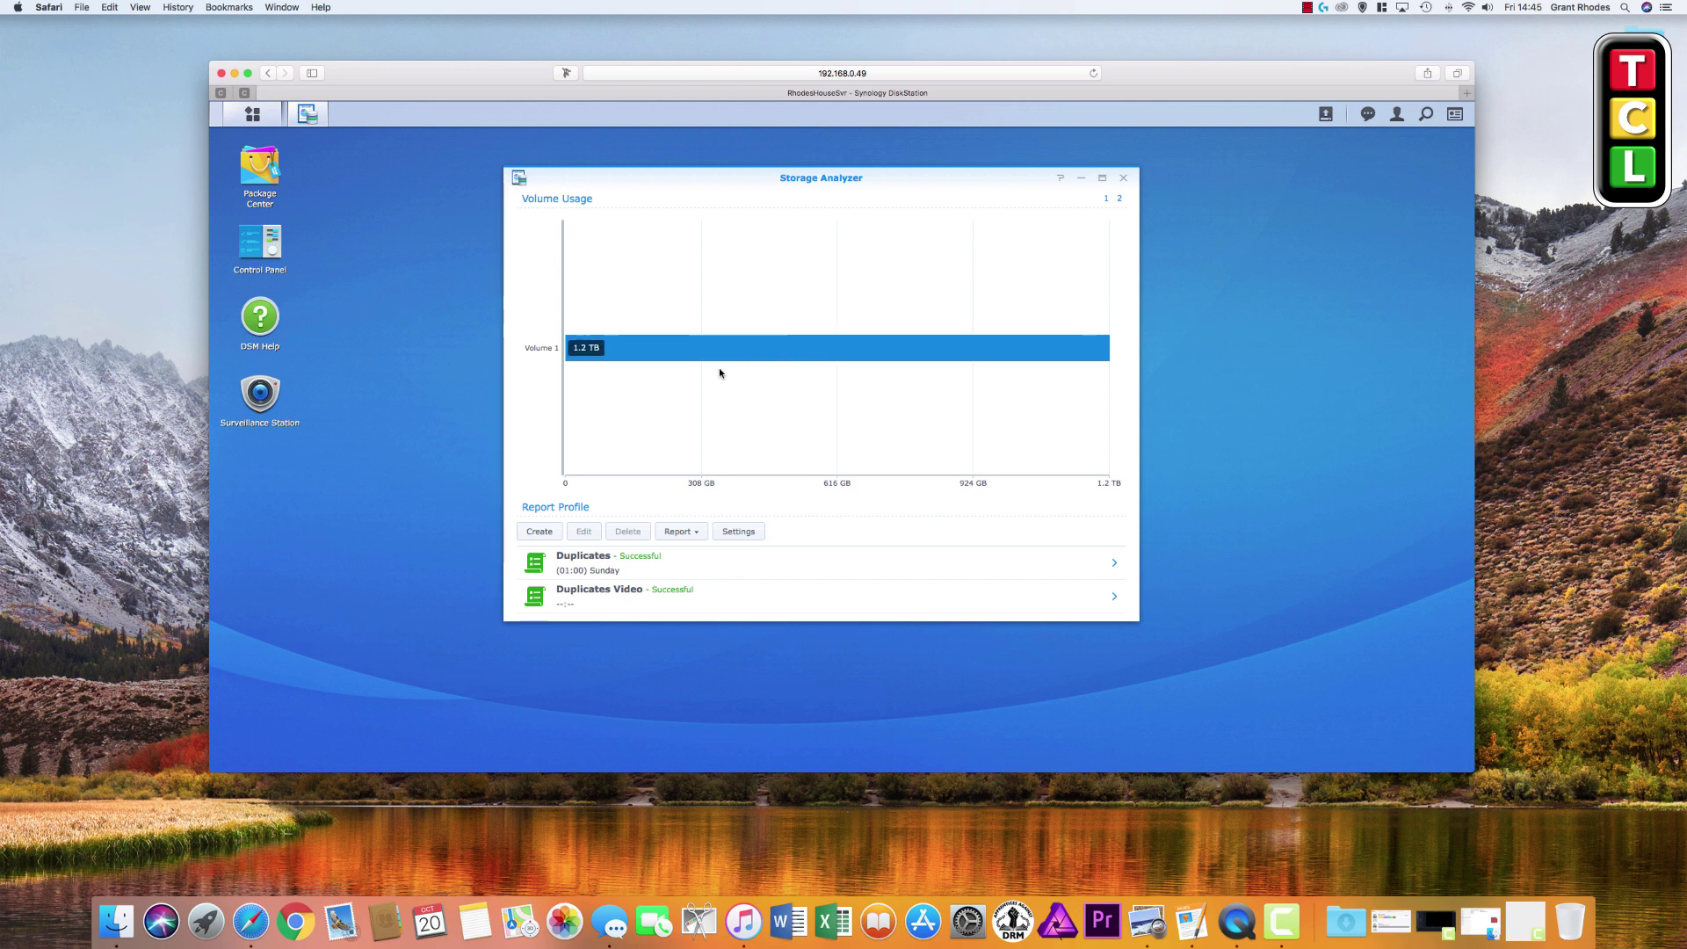
{"action": "left_click", "coordinate": [1119, 200]}
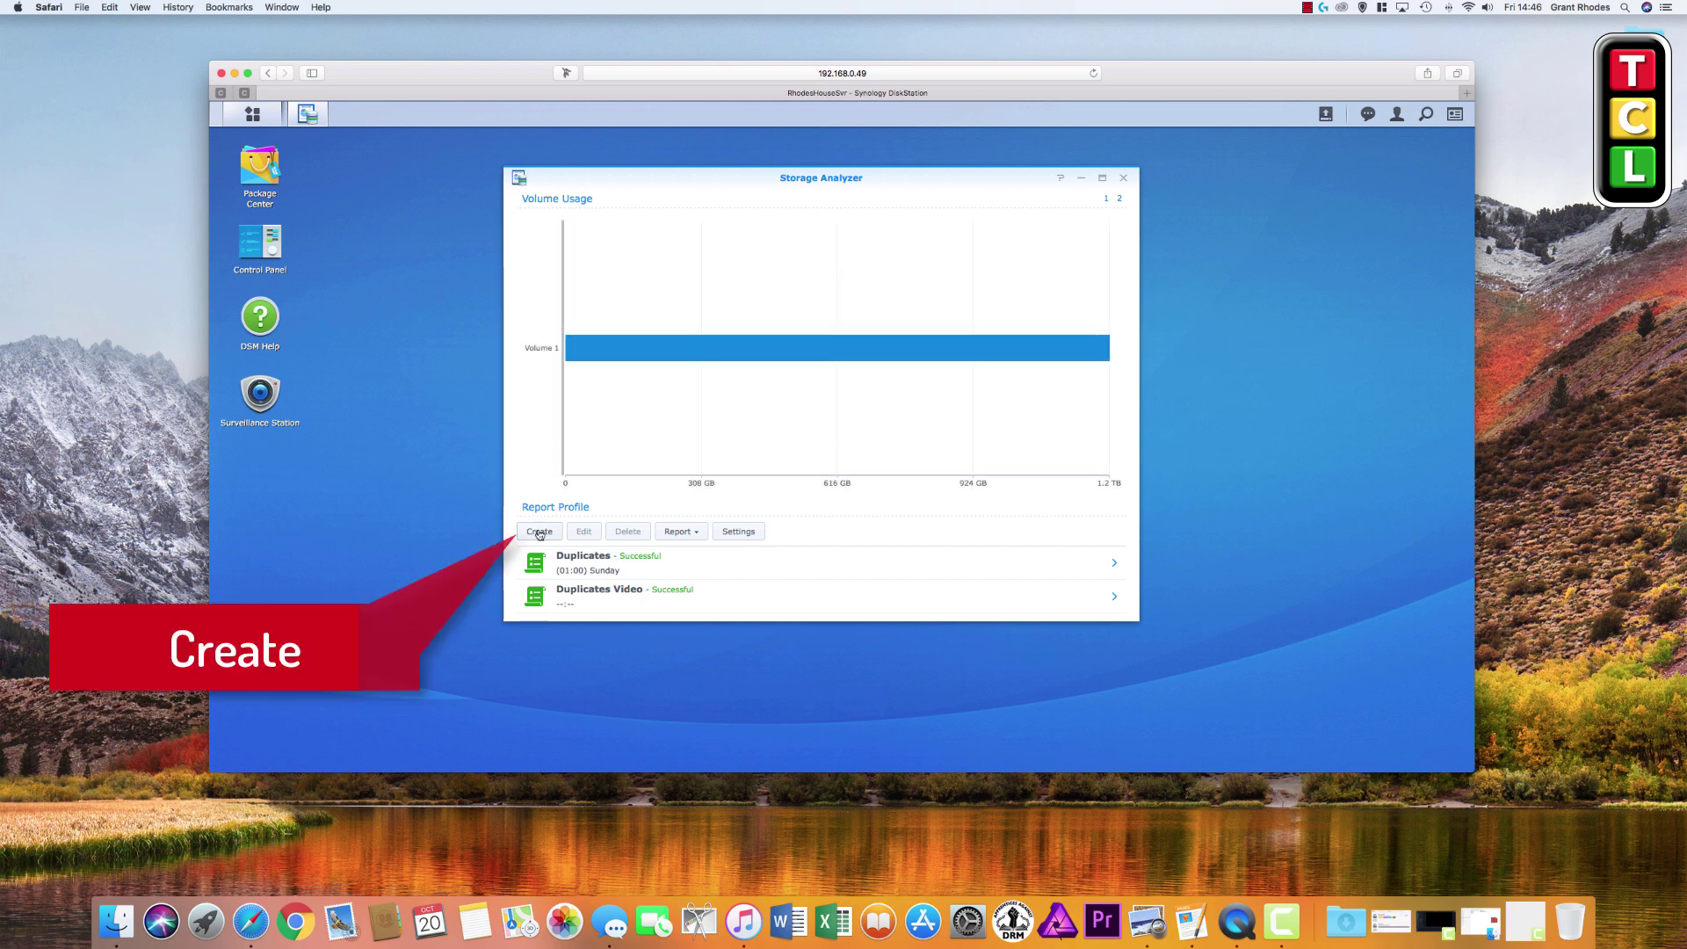
{"action": "left_click", "coordinate": [539, 532]}
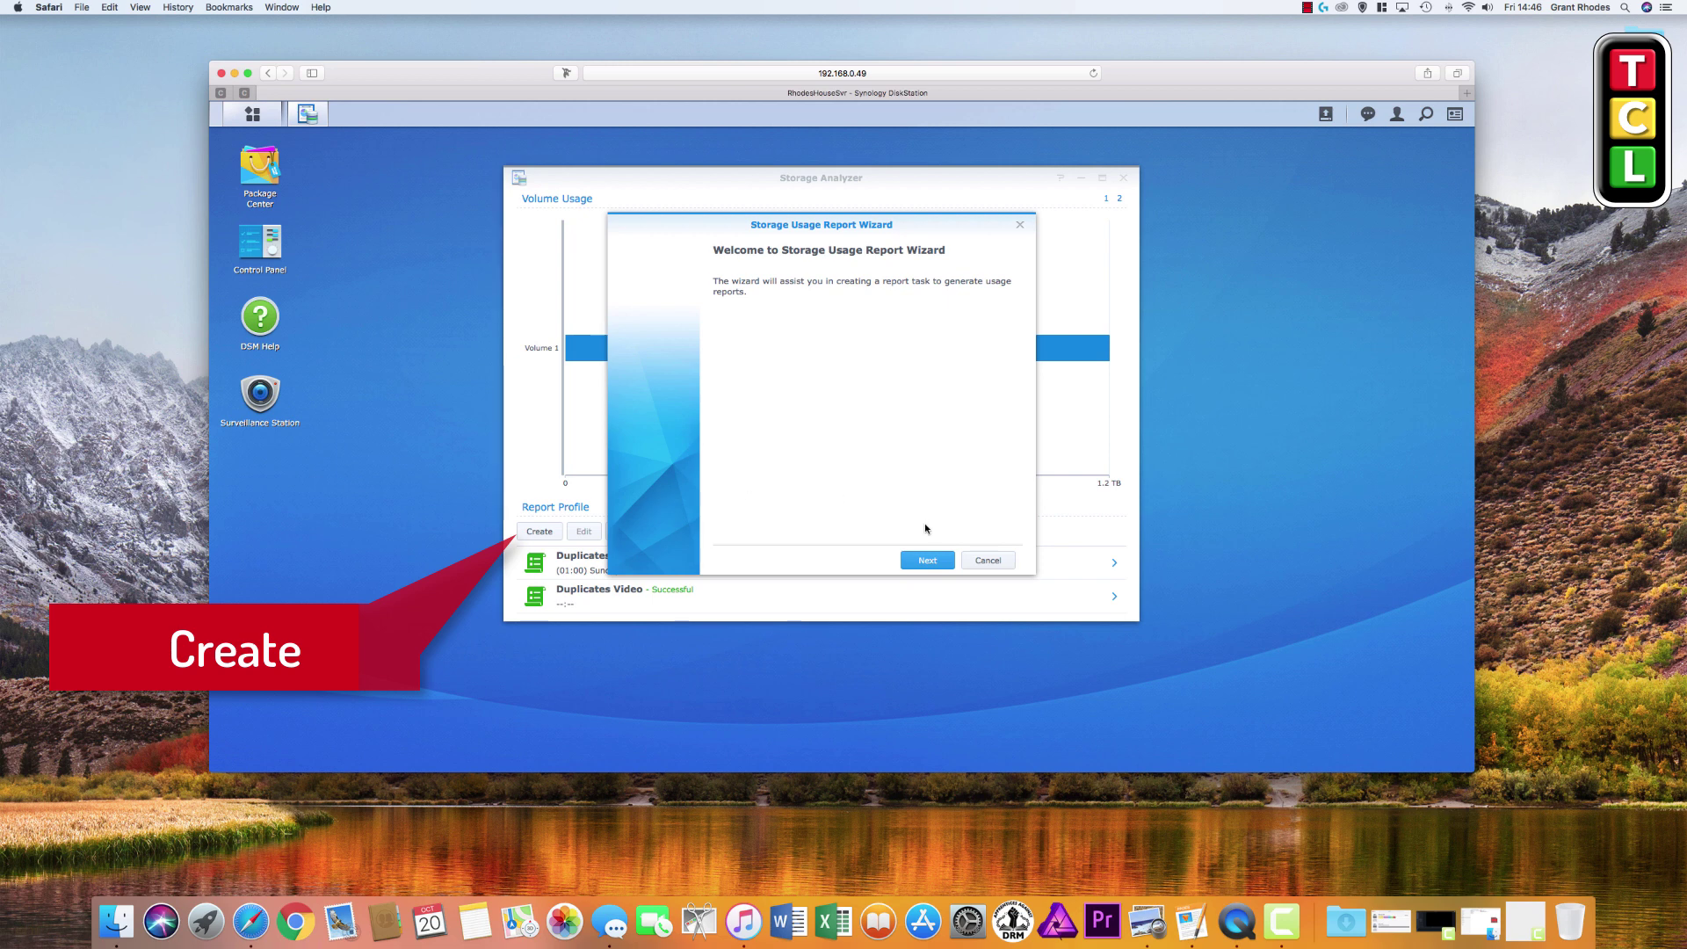
Name the new report task 'Find Duplicate Videos'
{"action": "left_click", "coordinate": [927, 561]}
{"action": "left_click", "coordinate": [928, 563]}
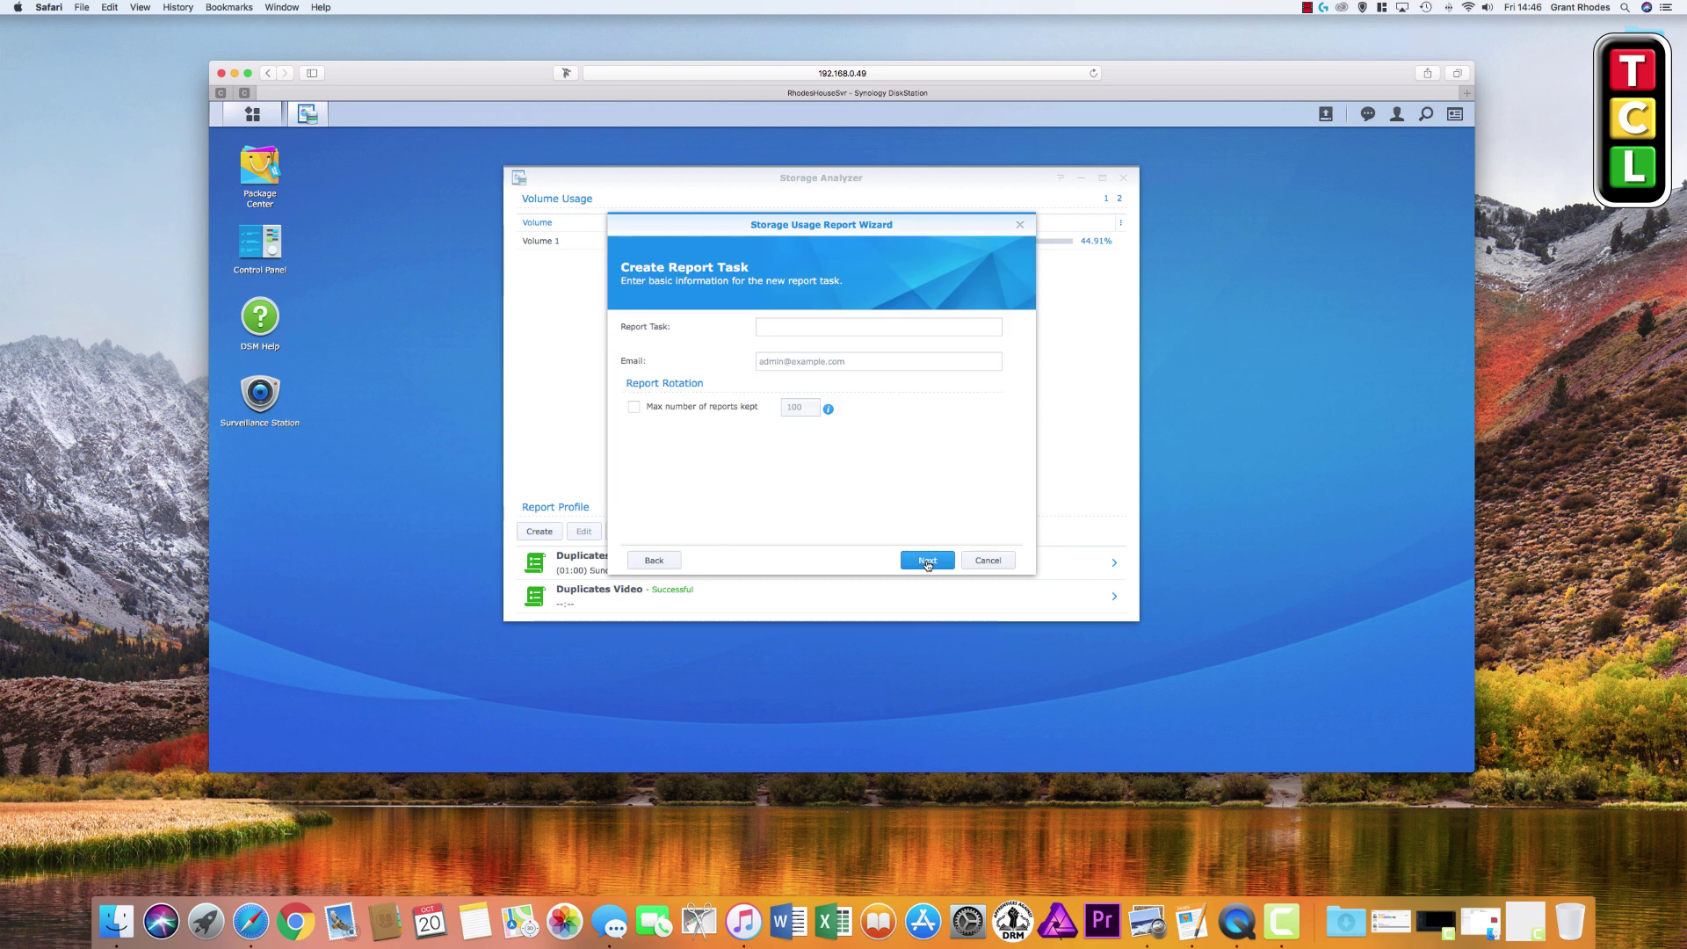
{"action": "left_click", "coordinate": [791, 326]}
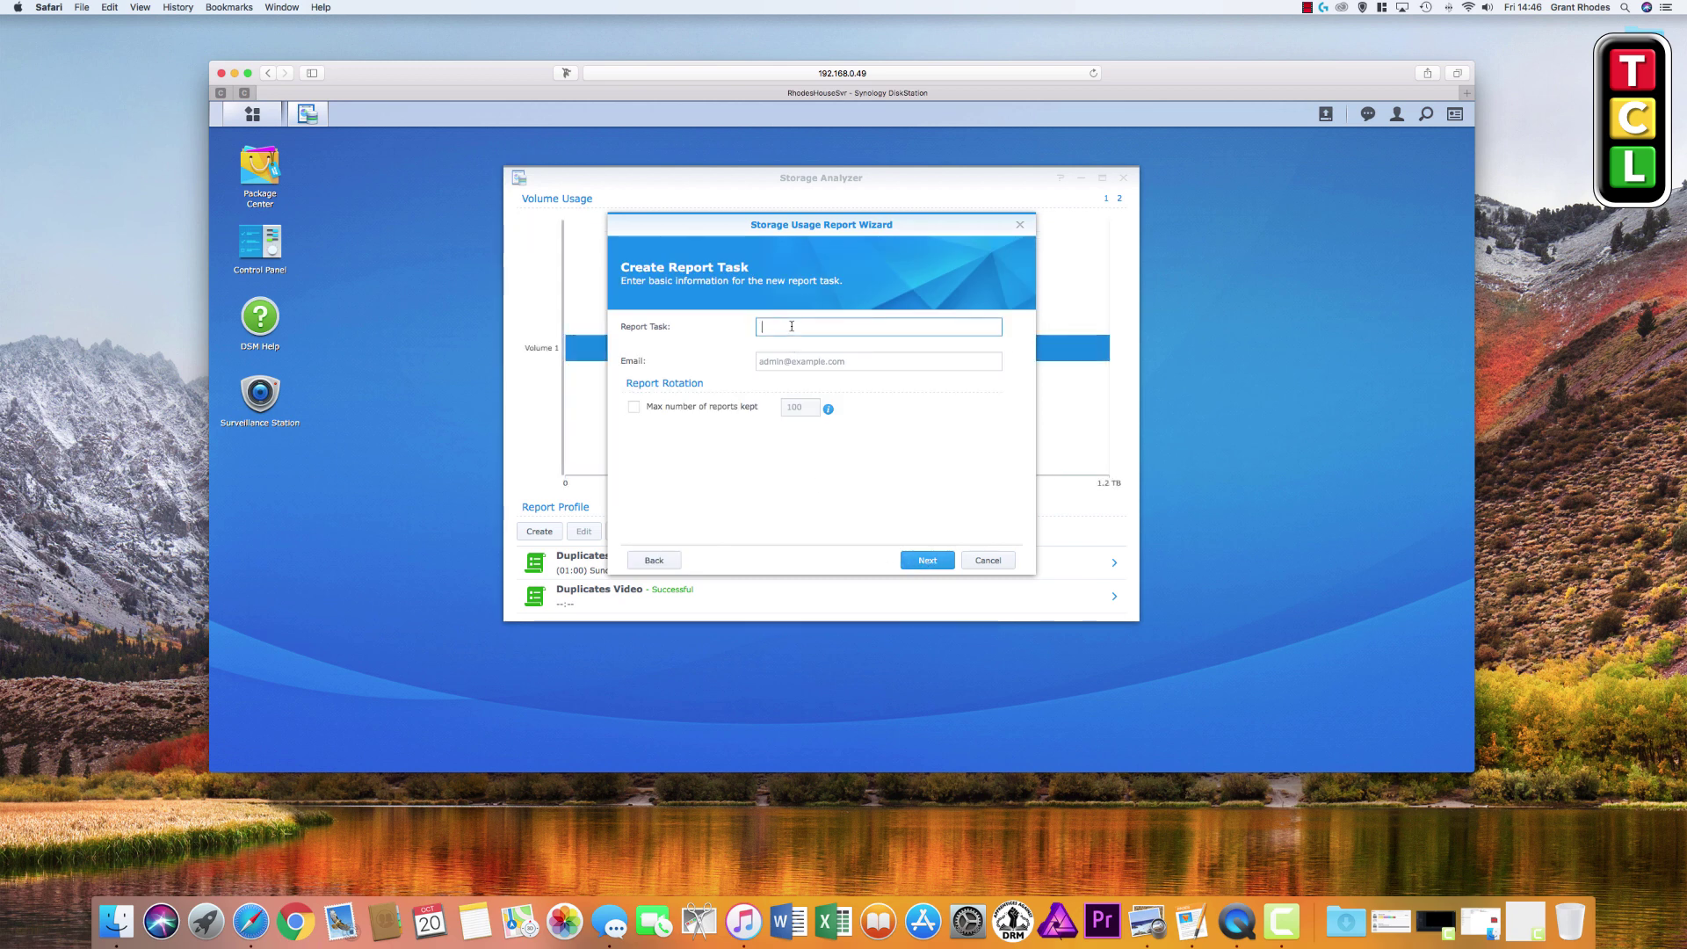
{"action": "type", "text": "Find Duplicate "}
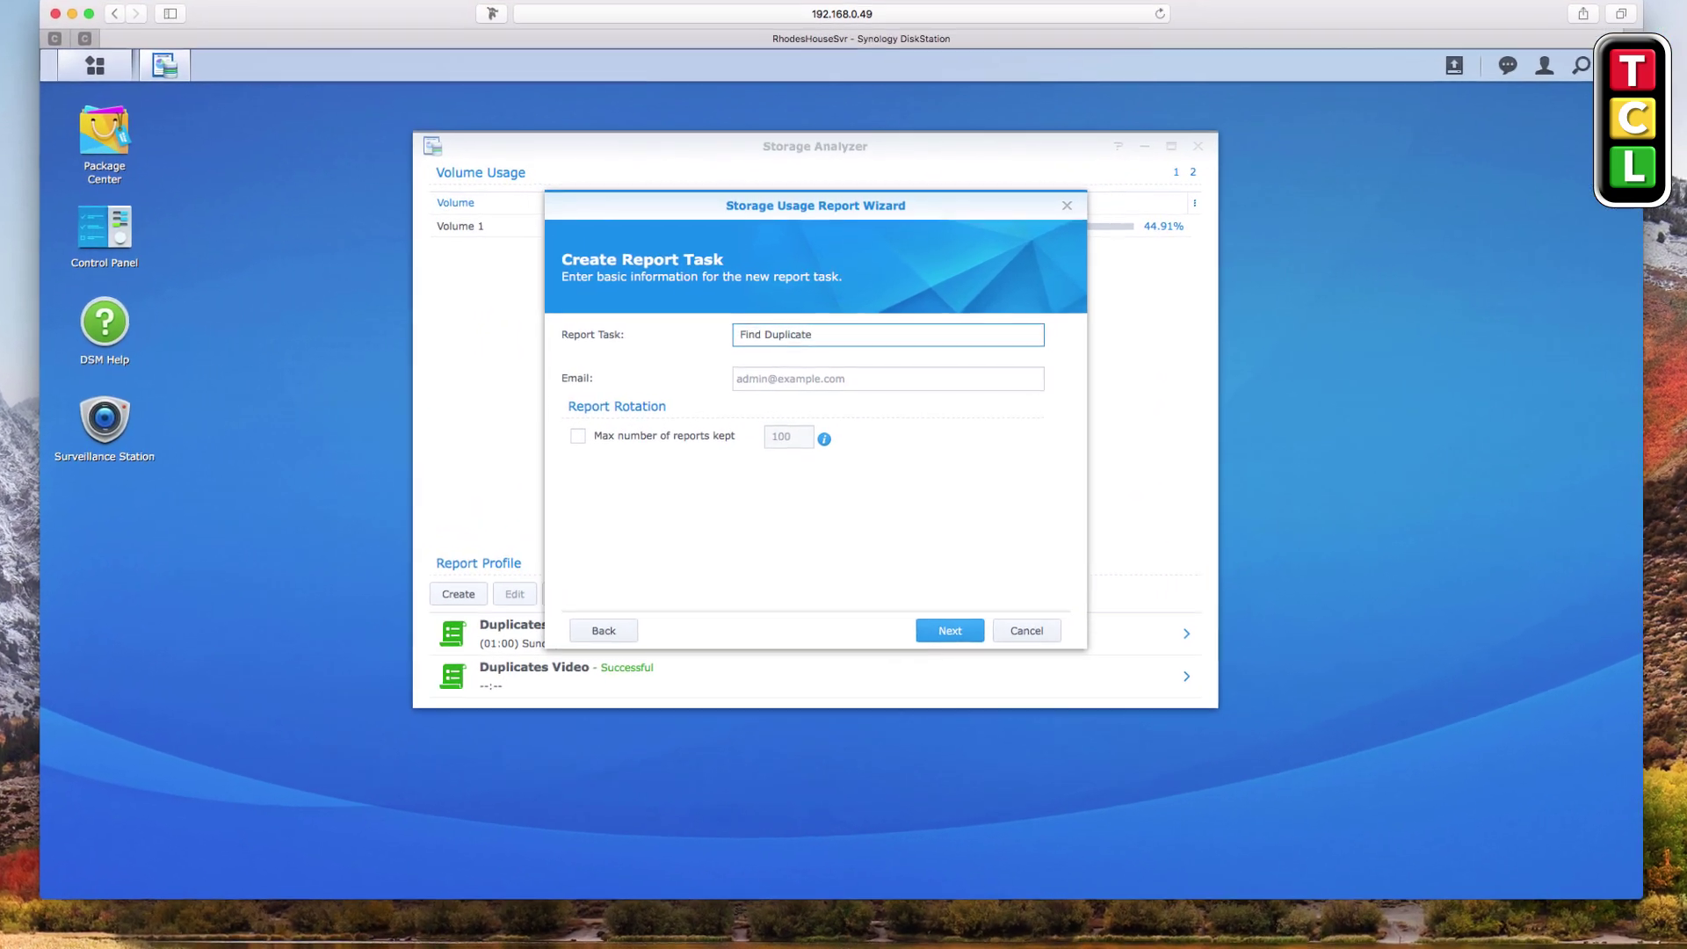
{"action": "type", "text": "Videos"}
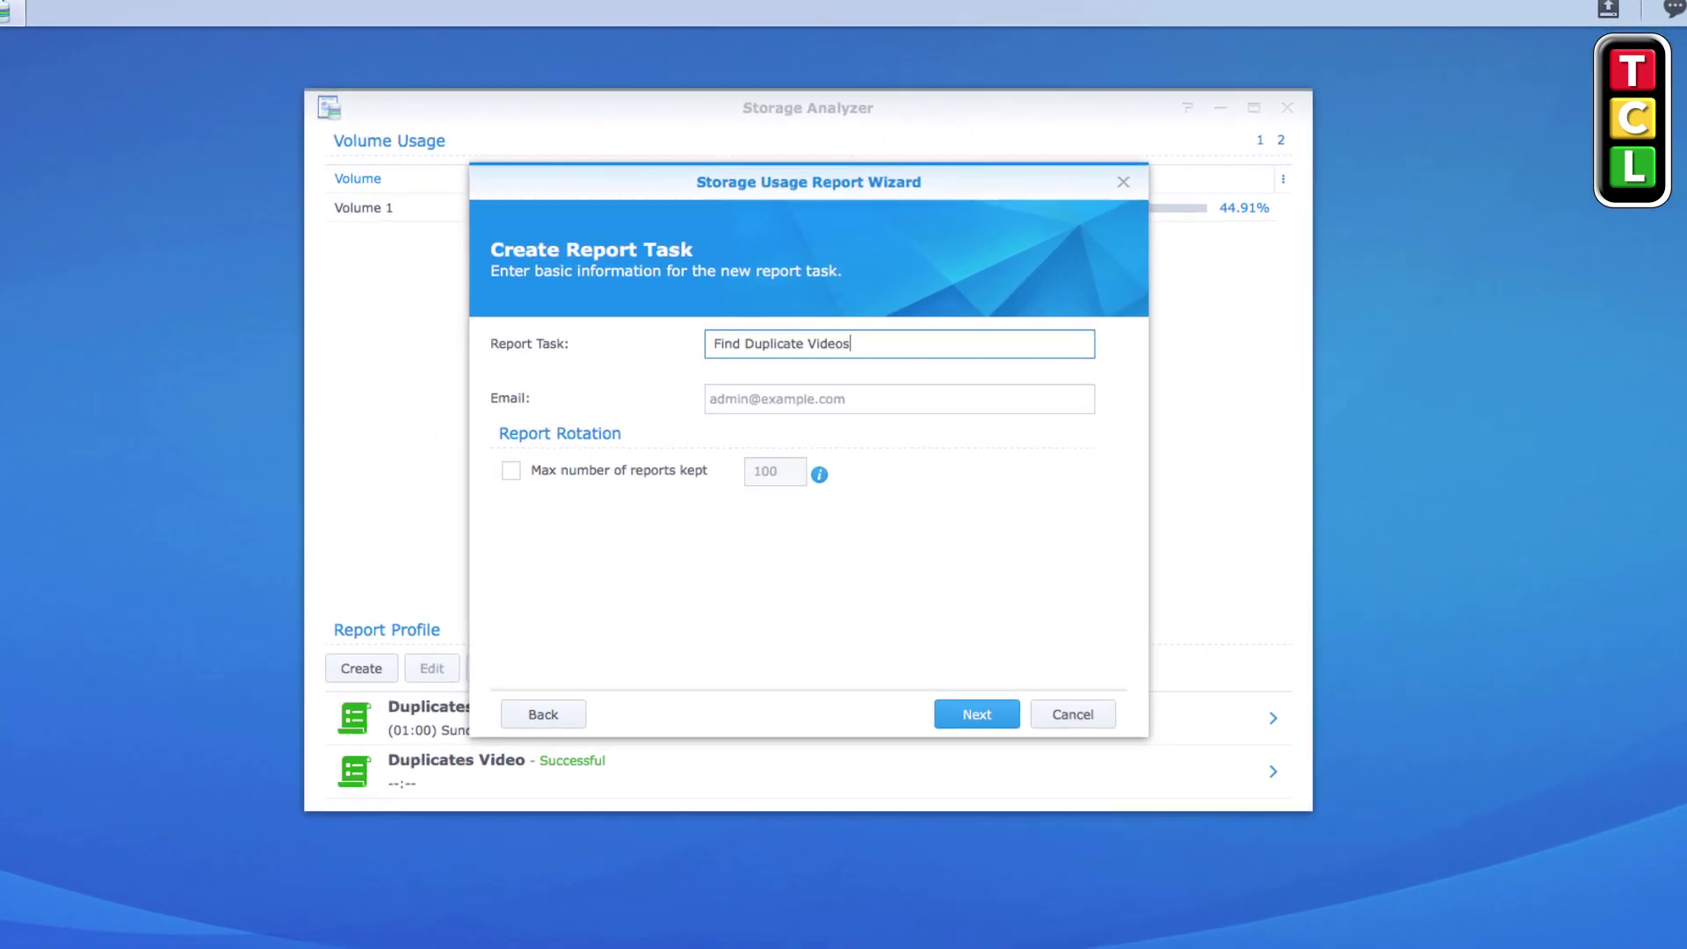
Keep at most 5 reports and enter the notification e-mail address
{"action": "left_click", "coordinate": [744, 403]}
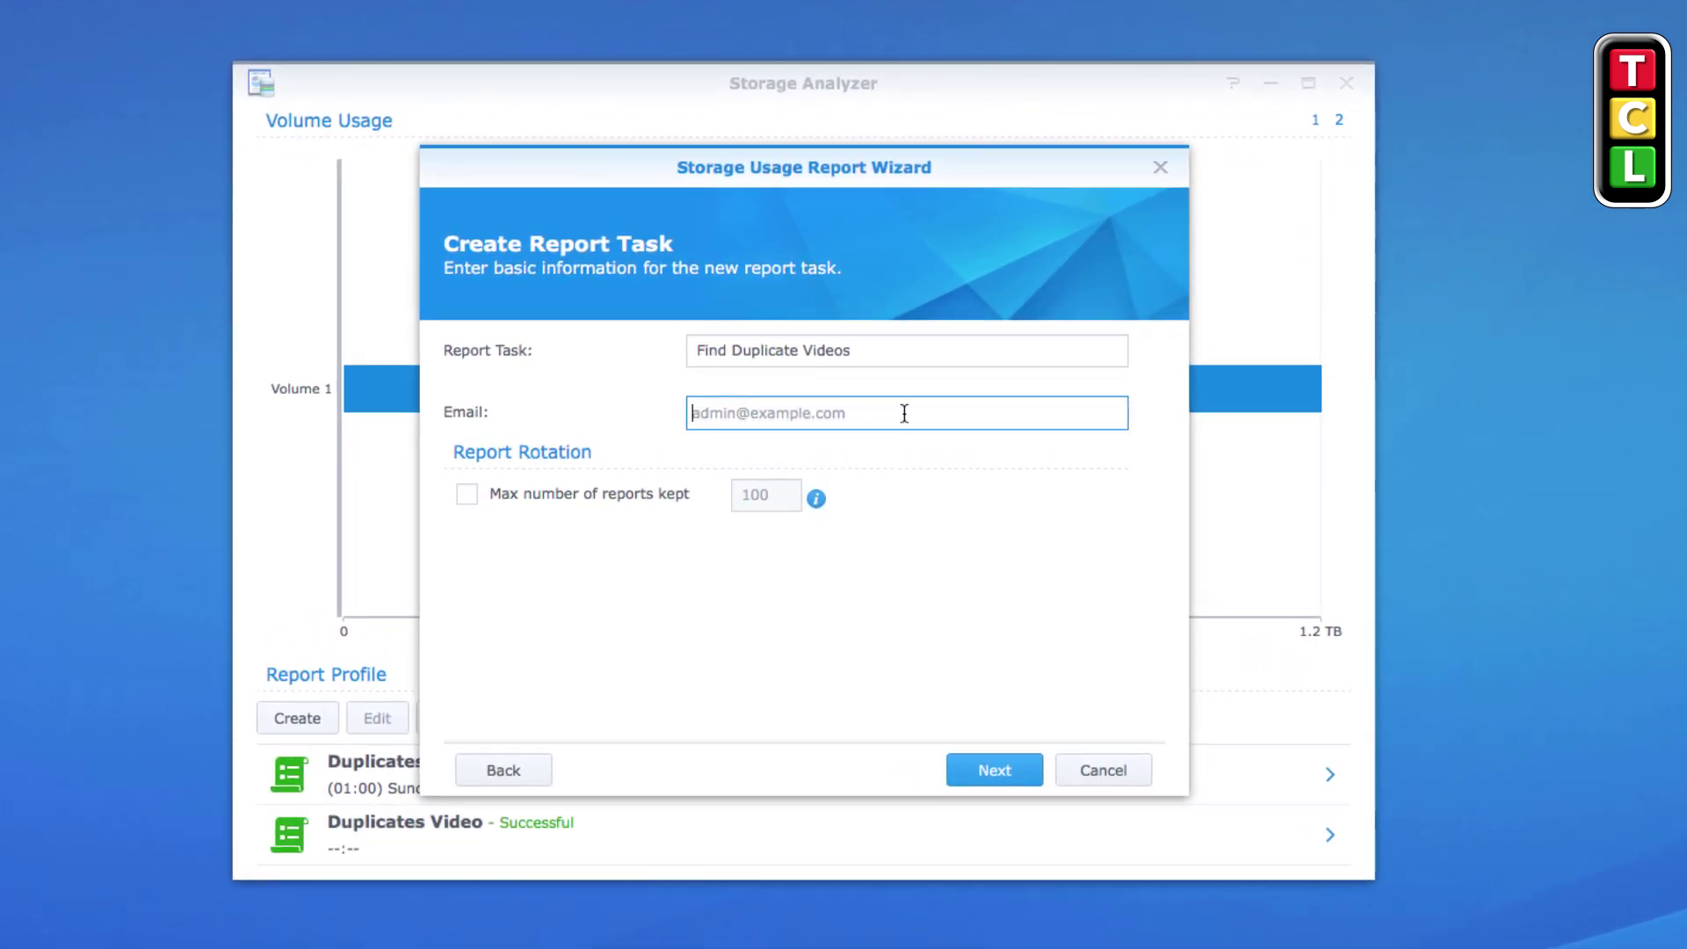
{"action": "left_click", "coordinate": [464, 492]}
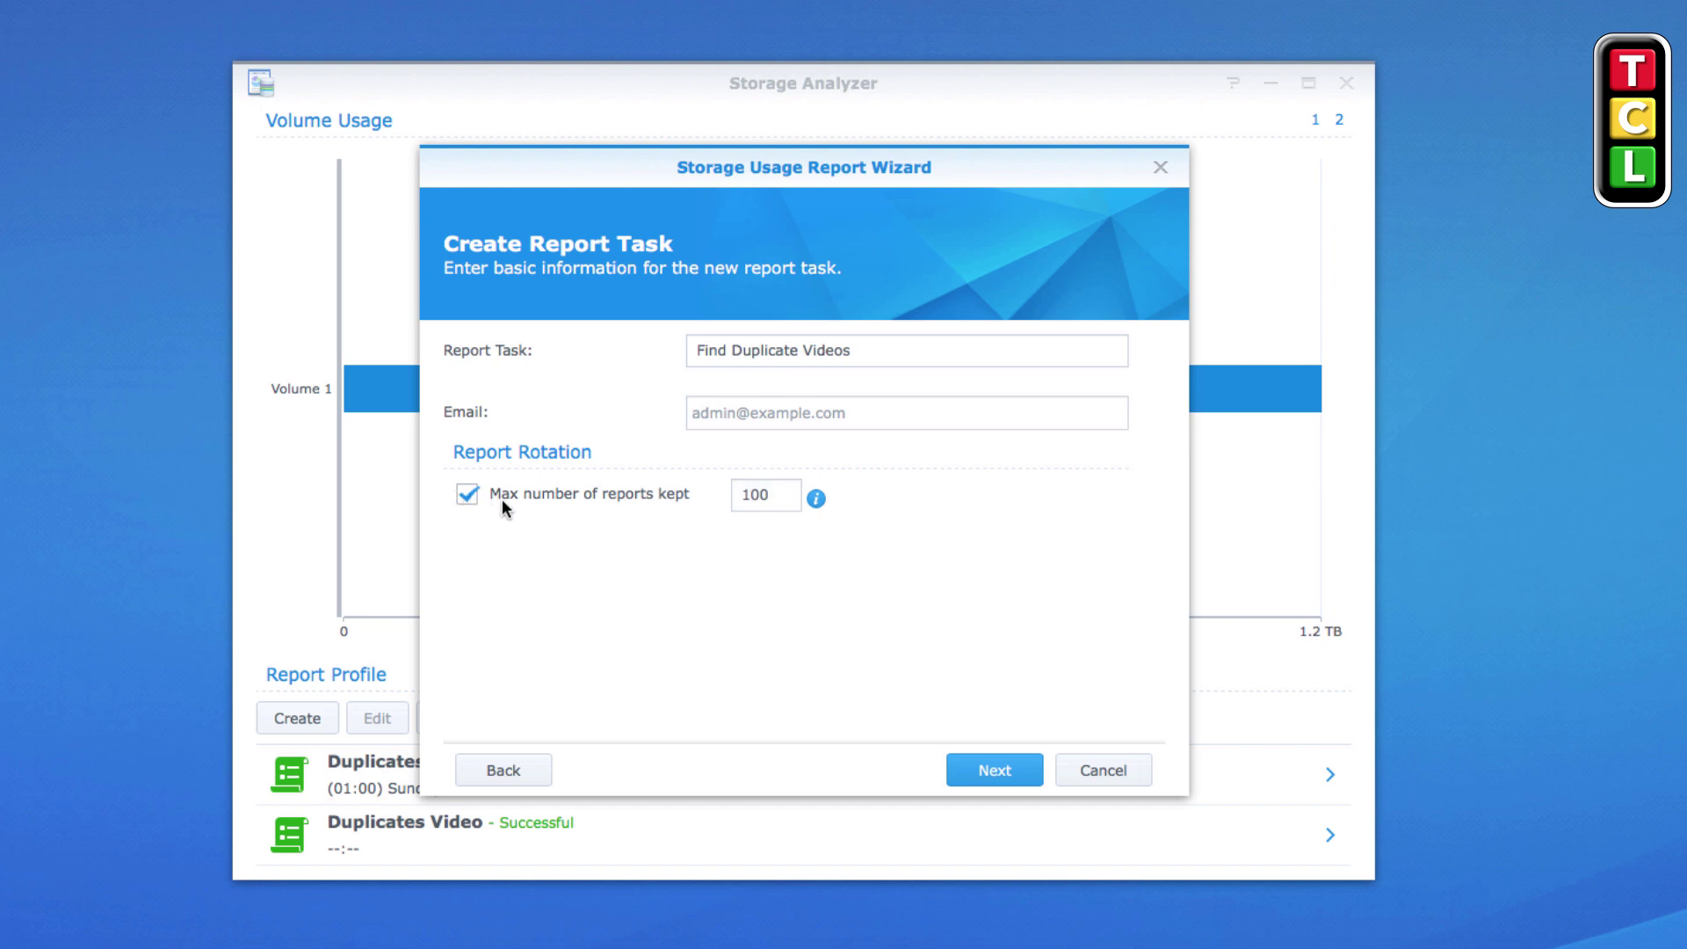
{"action": "double_click", "coordinate": [782, 496]}
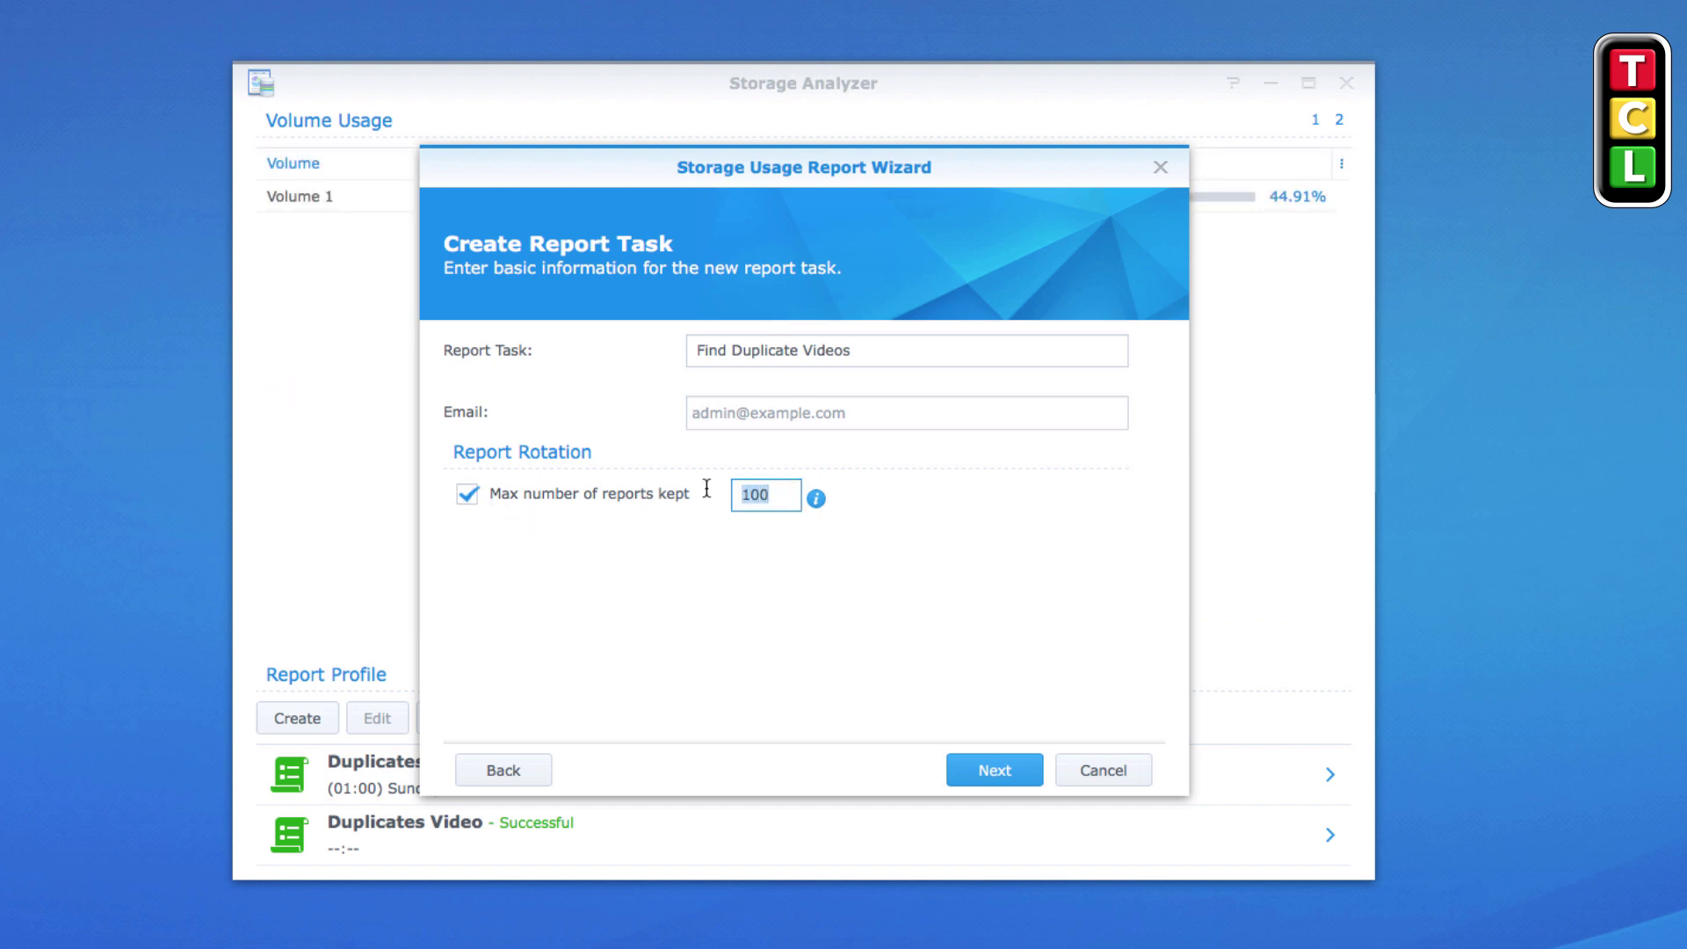
{"action": "type", "text": "5"}
{"action": "left_click", "coordinate": [760, 420]}
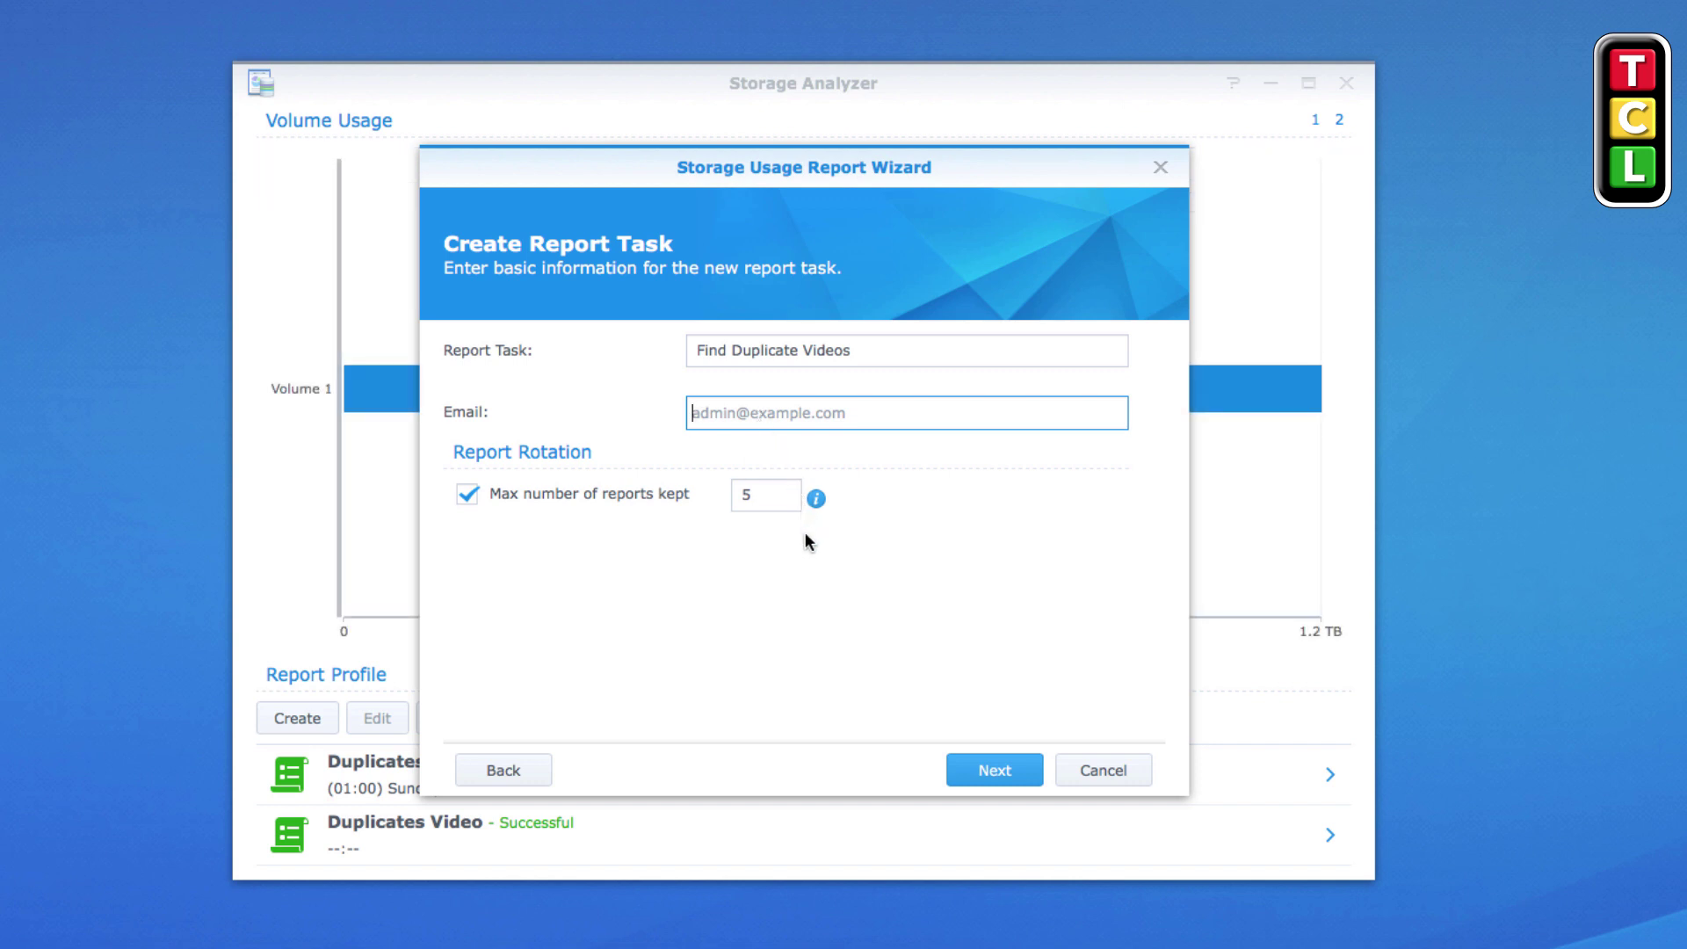
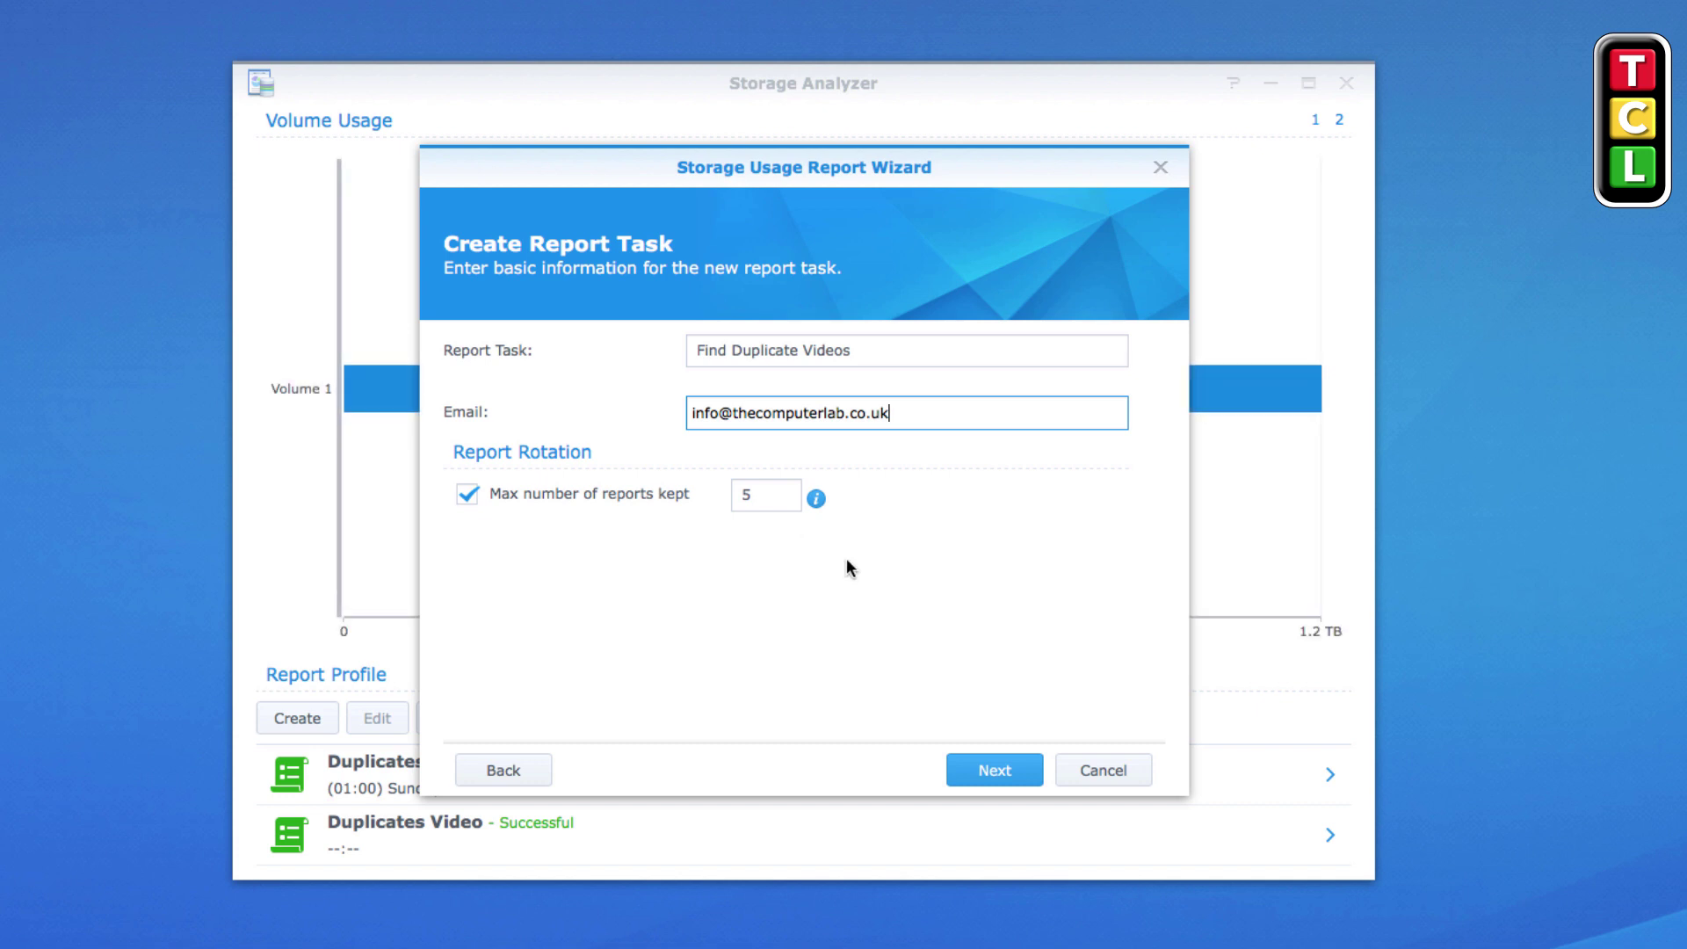
{"action": "left_click", "coordinate": [977, 773]}
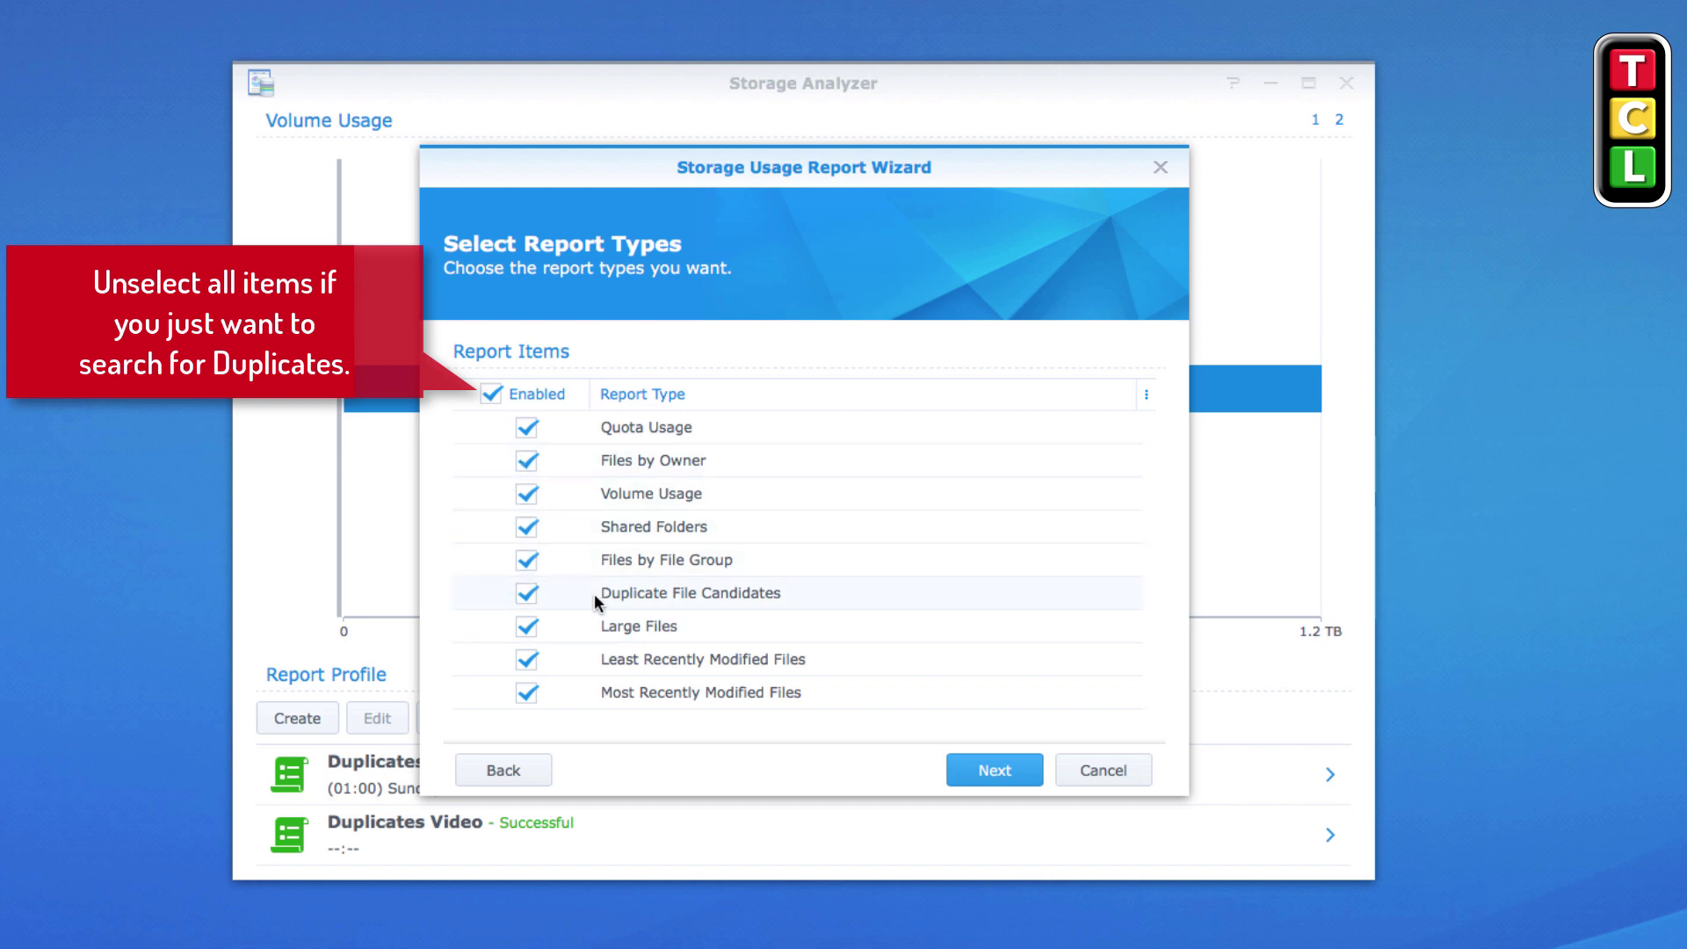
Clear all report types except Duplicate File Candidates and continue
{"action": "left_click", "coordinate": [492, 393]}
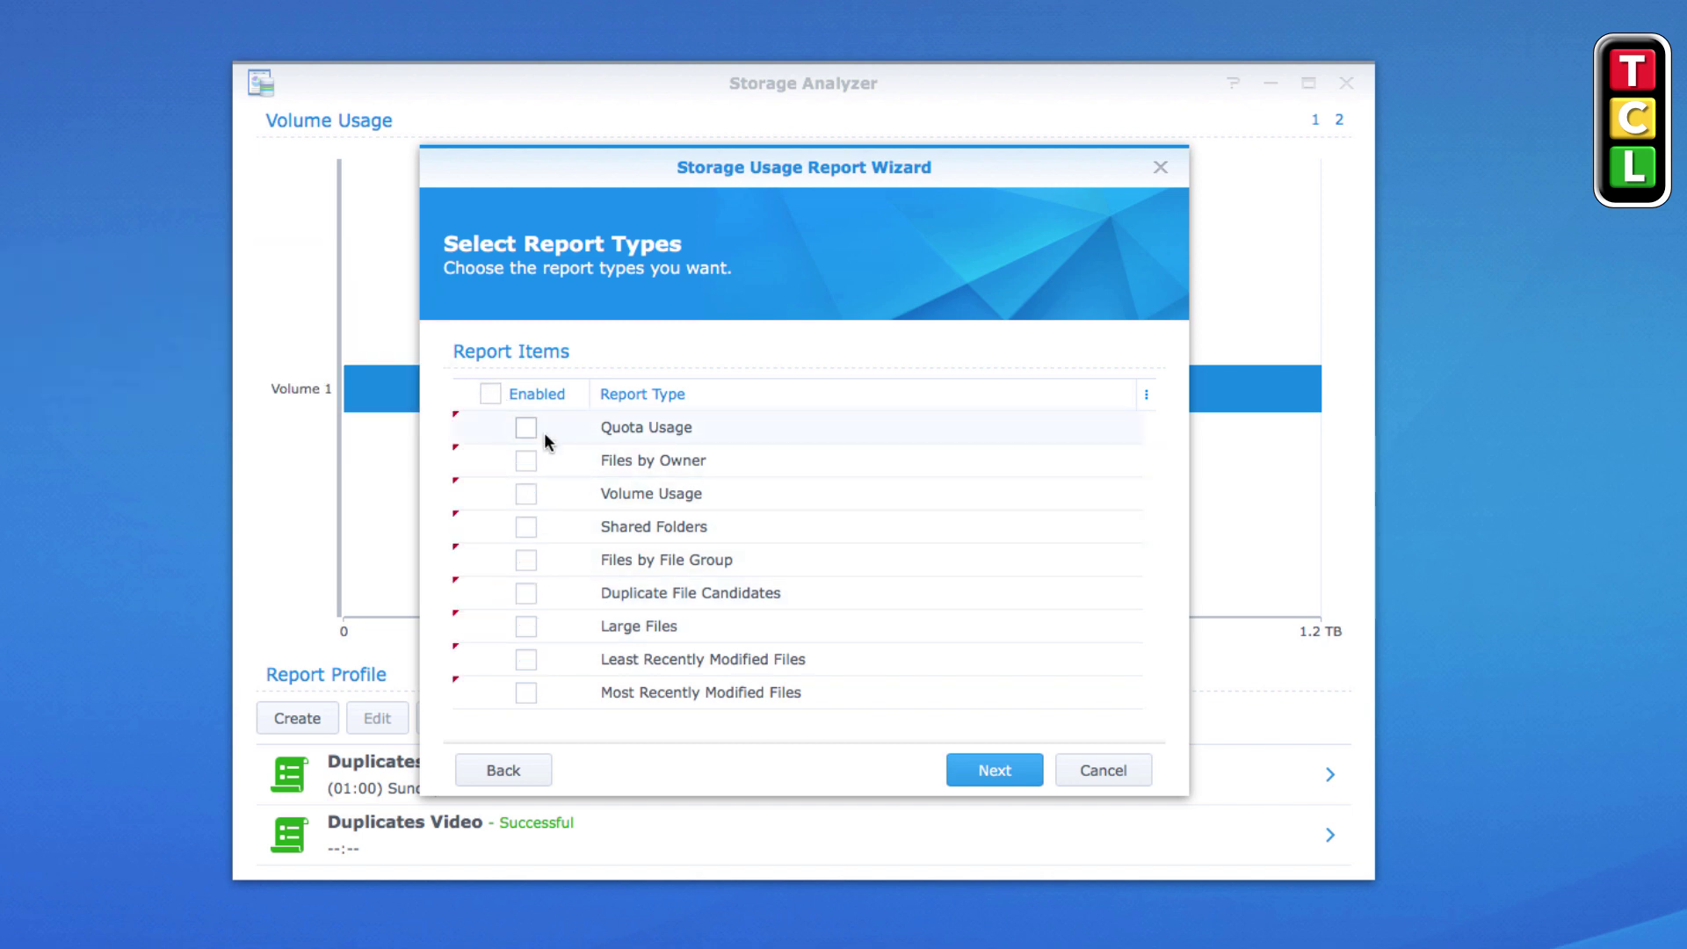
{"action": "left_click", "coordinate": [527, 593]}
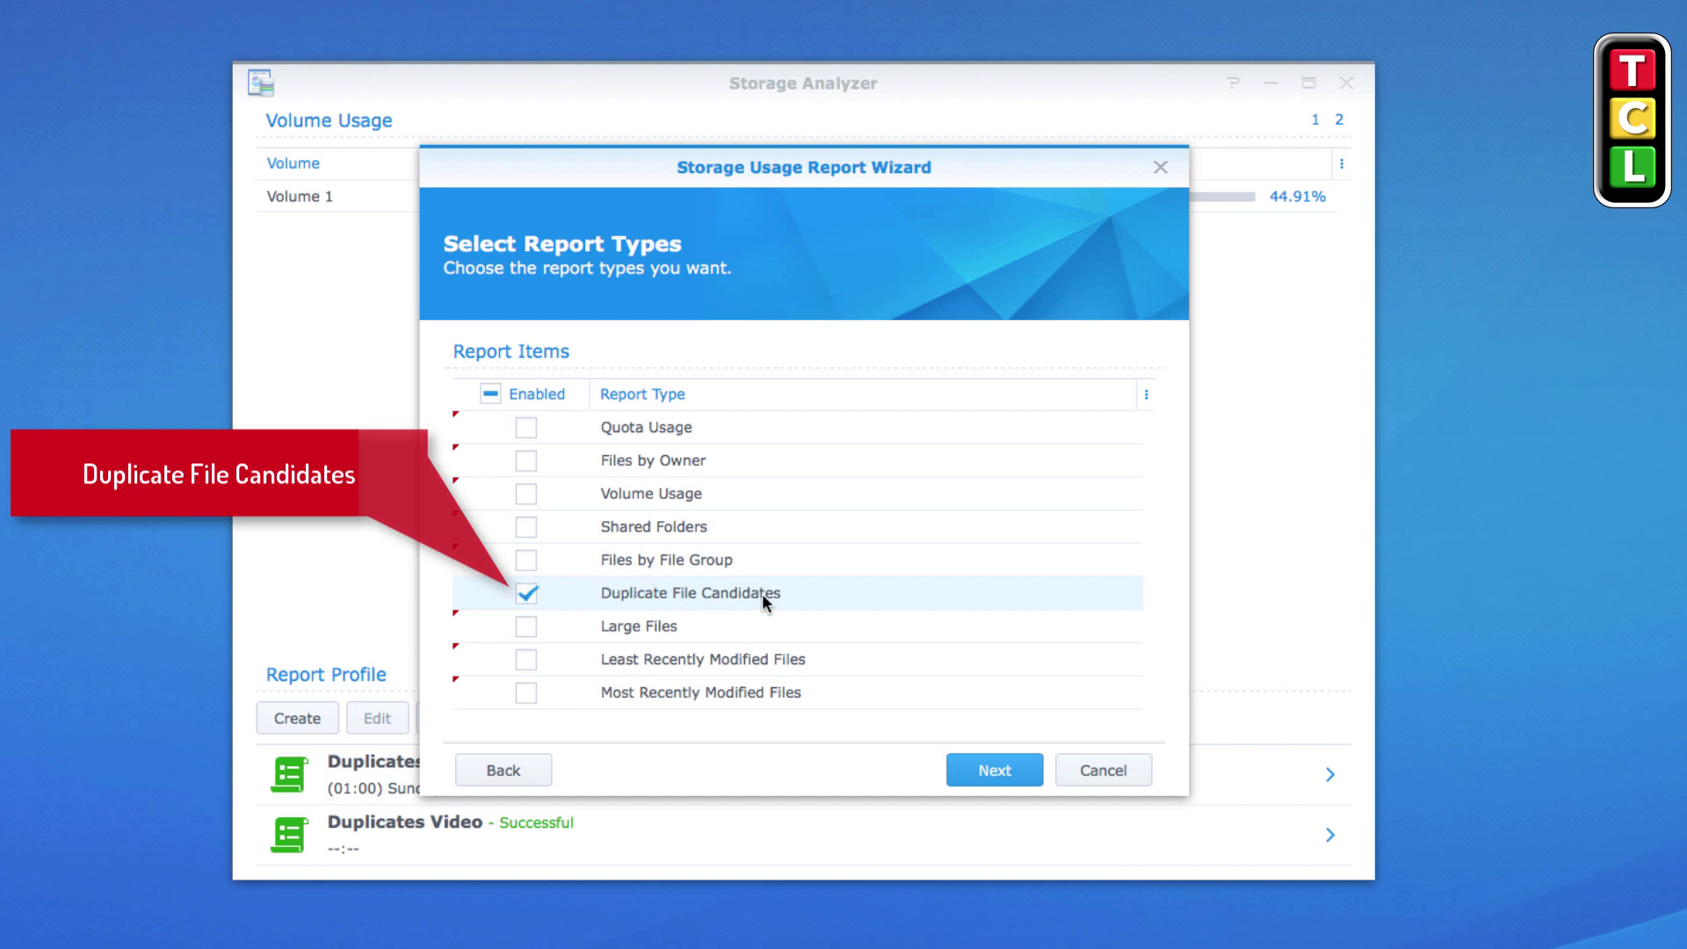
{"action": "left_click", "coordinate": [996, 770]}
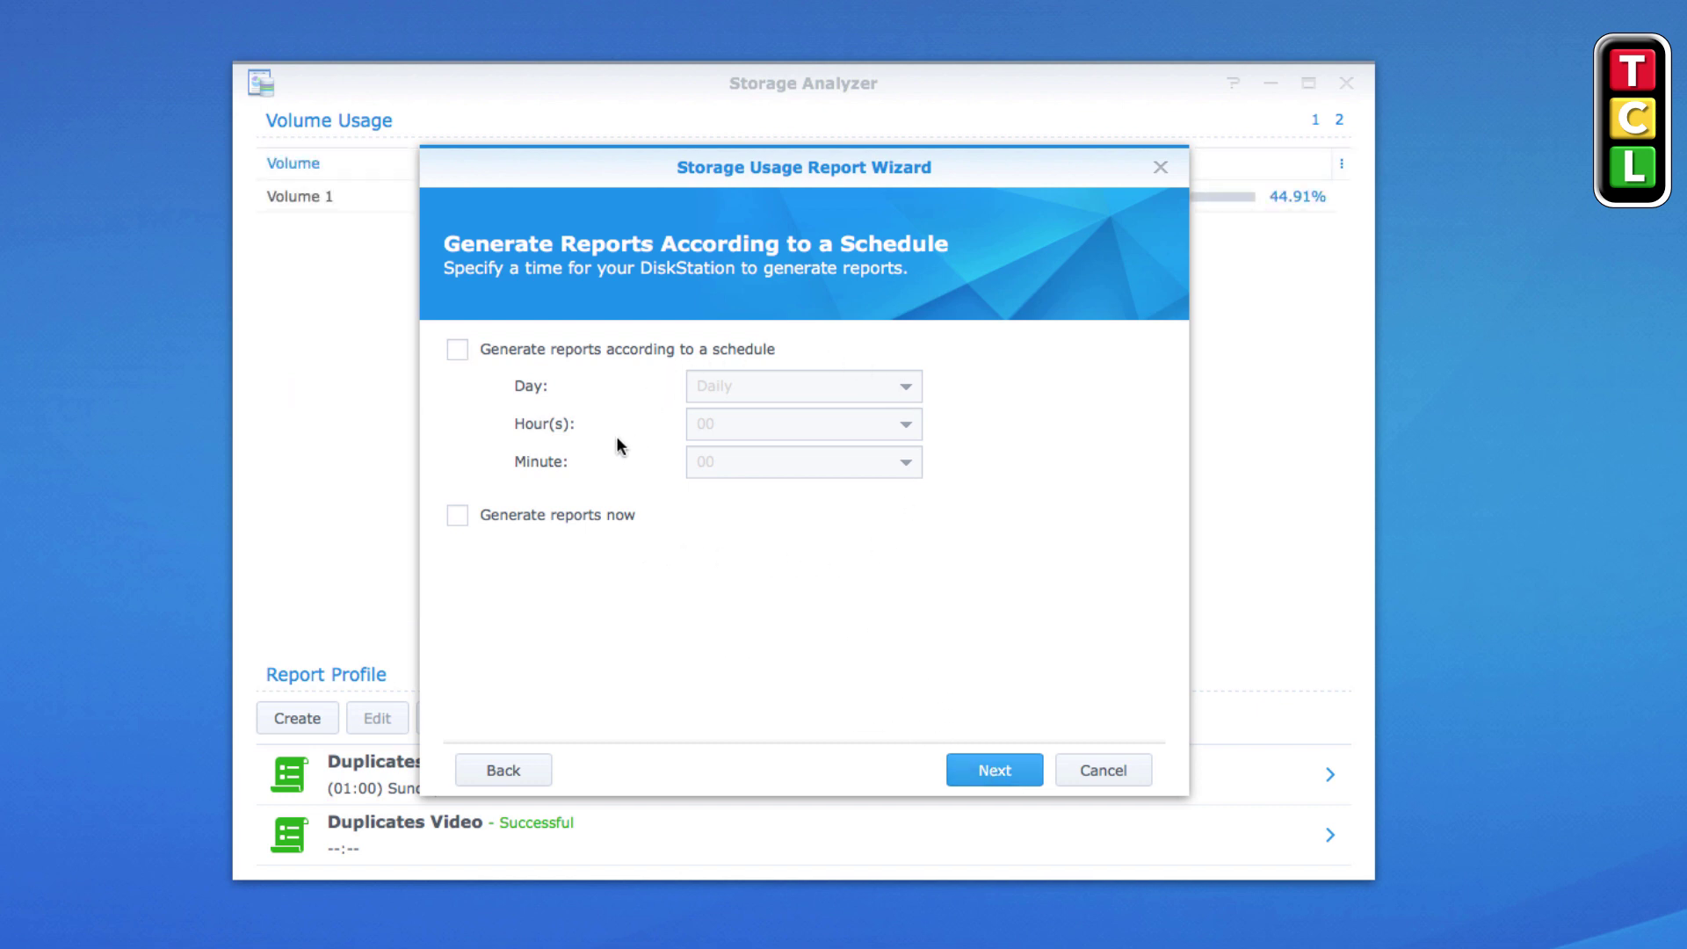
Try the weekend schedule options, then turn scheduling off so reports generate now
{"action": "left_click", "coordinate": [458, 349]}
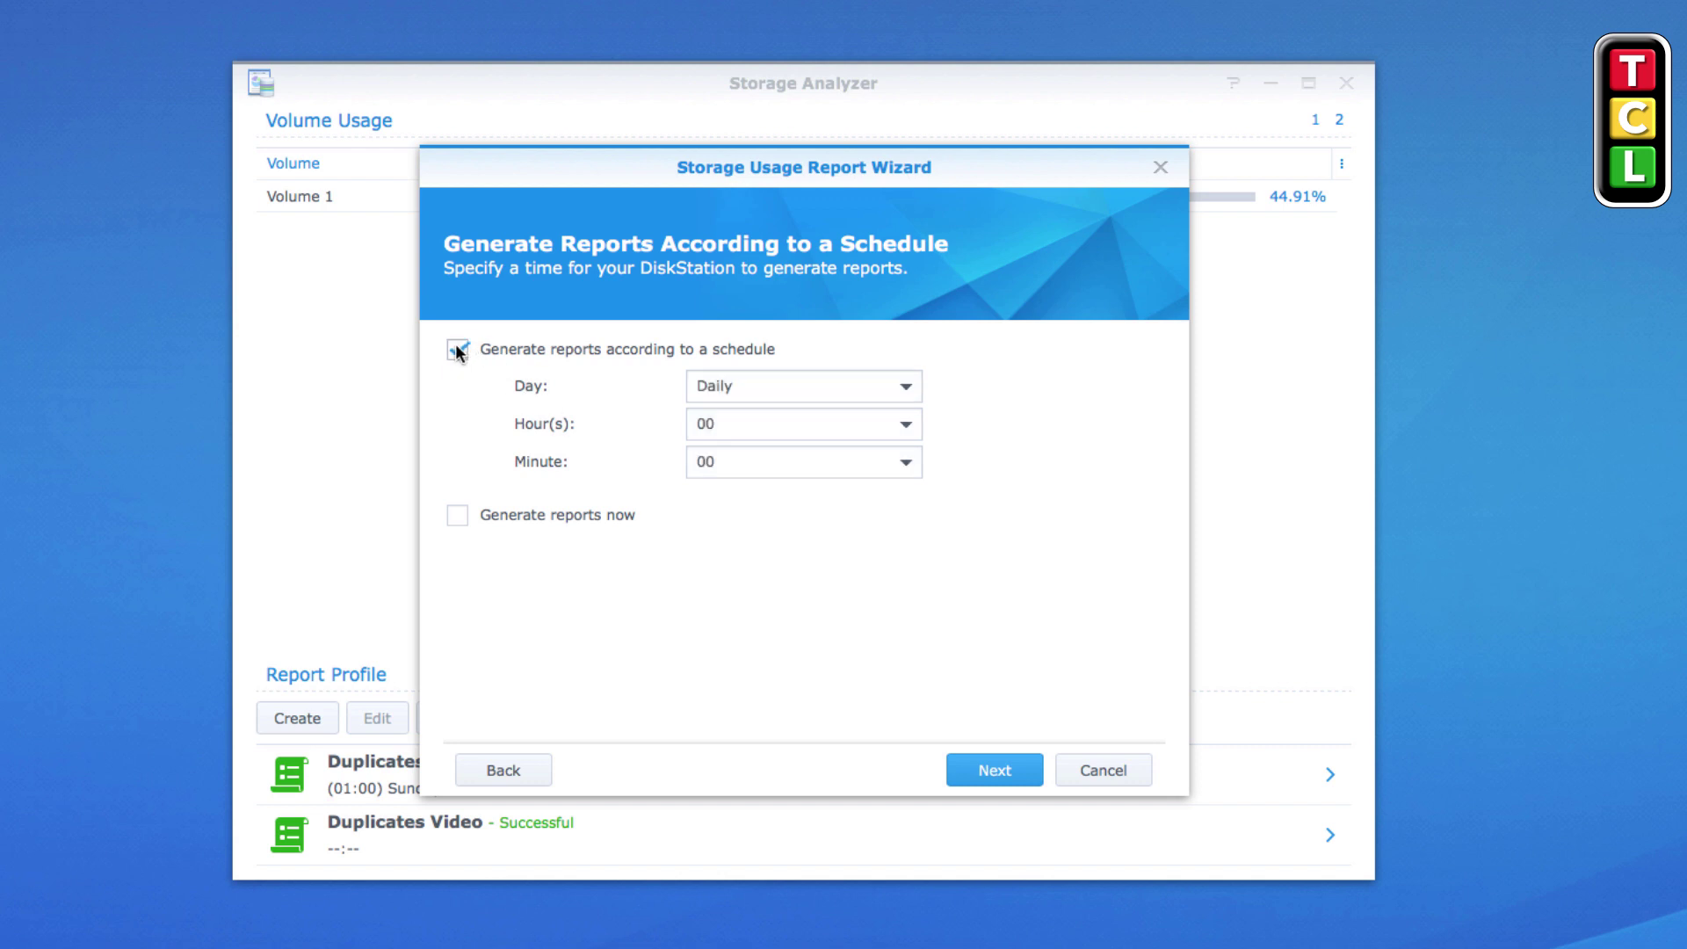
{"action": "left_click", "coordinate": [781, 391]}
{"action": "left_click", "coordinate": [763, 458]}
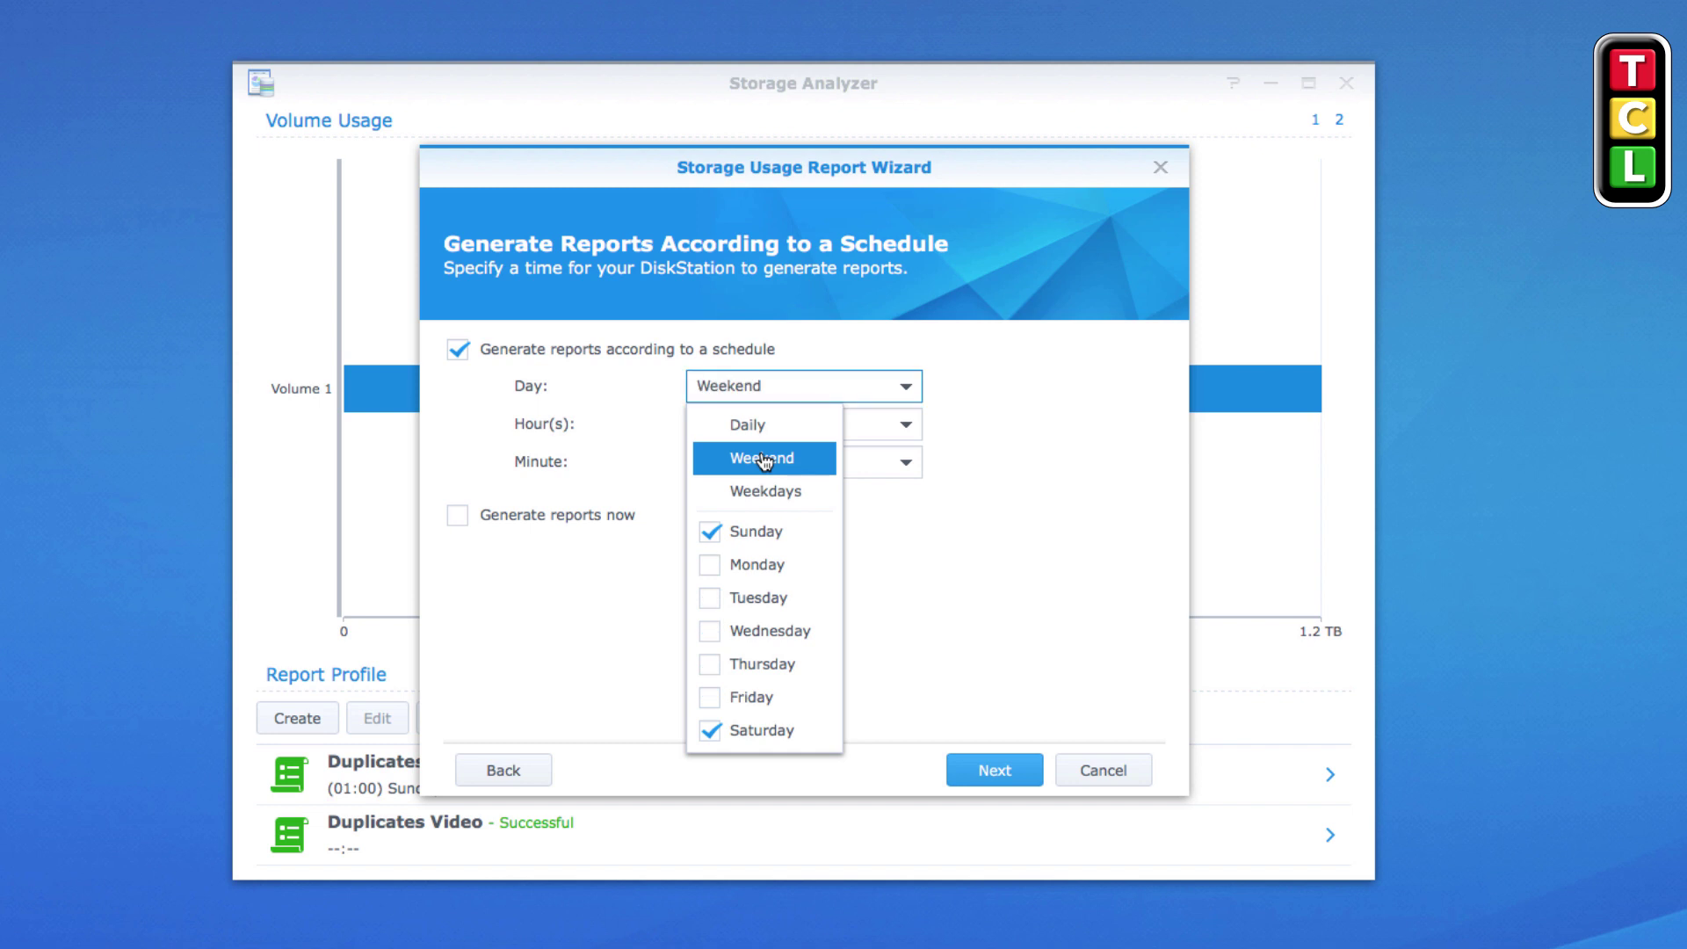
{"action": "left_click", "coordinate": [784, 346]}
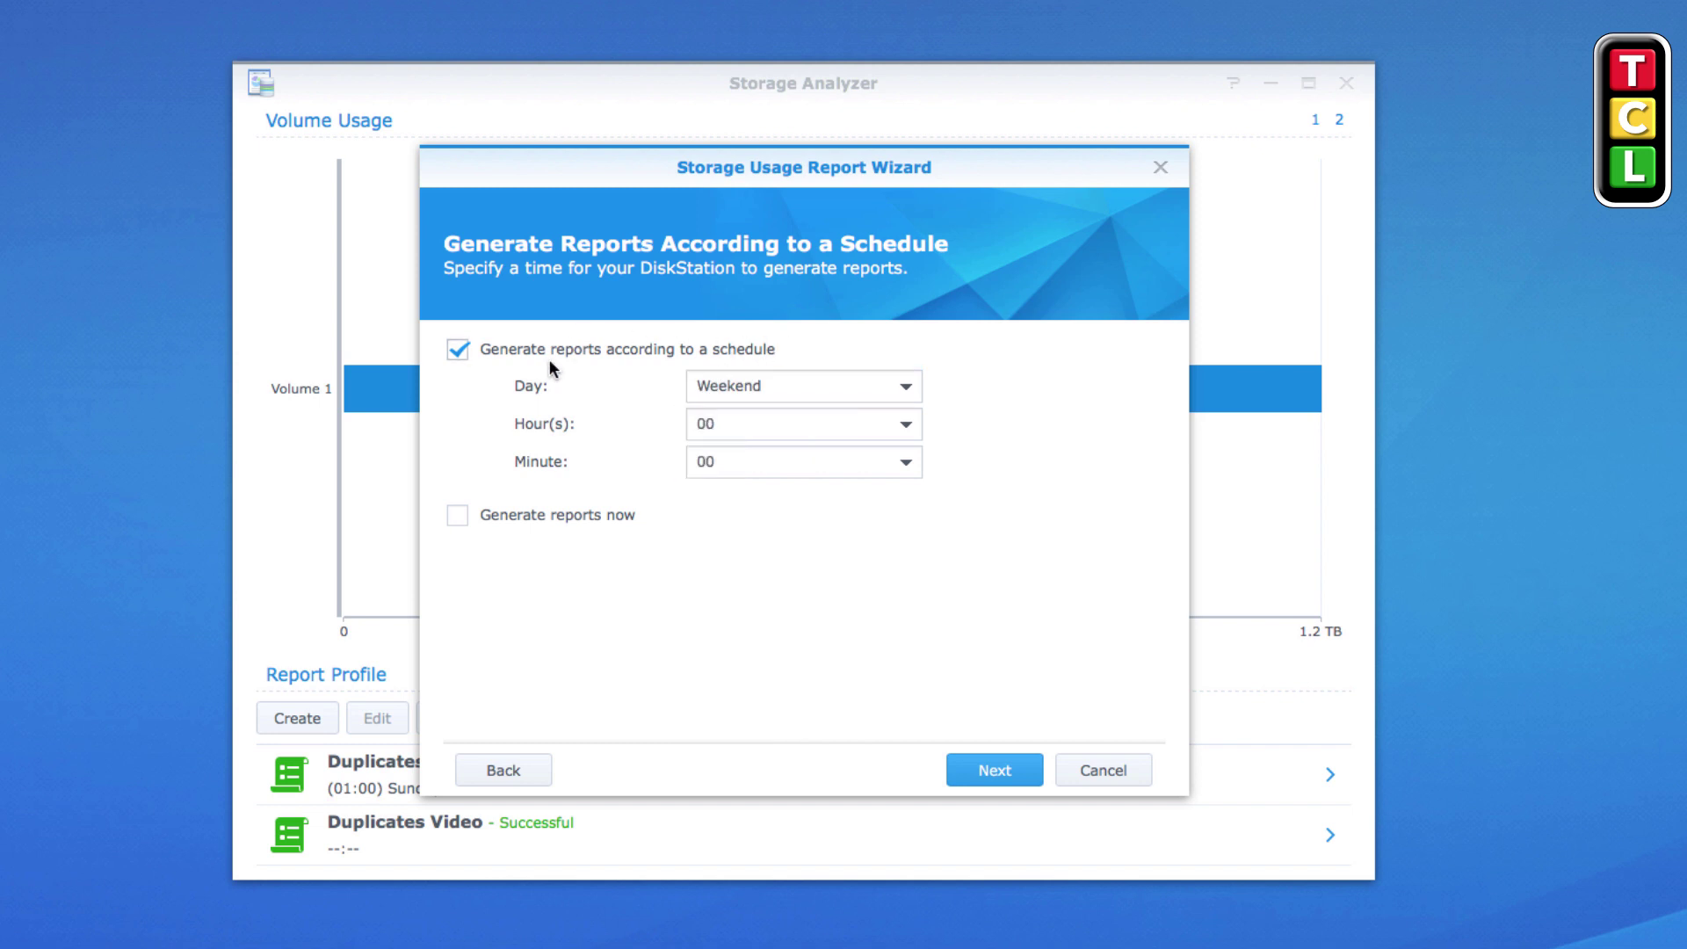
{"action": "left_click", "coordinate": [743, 429]}
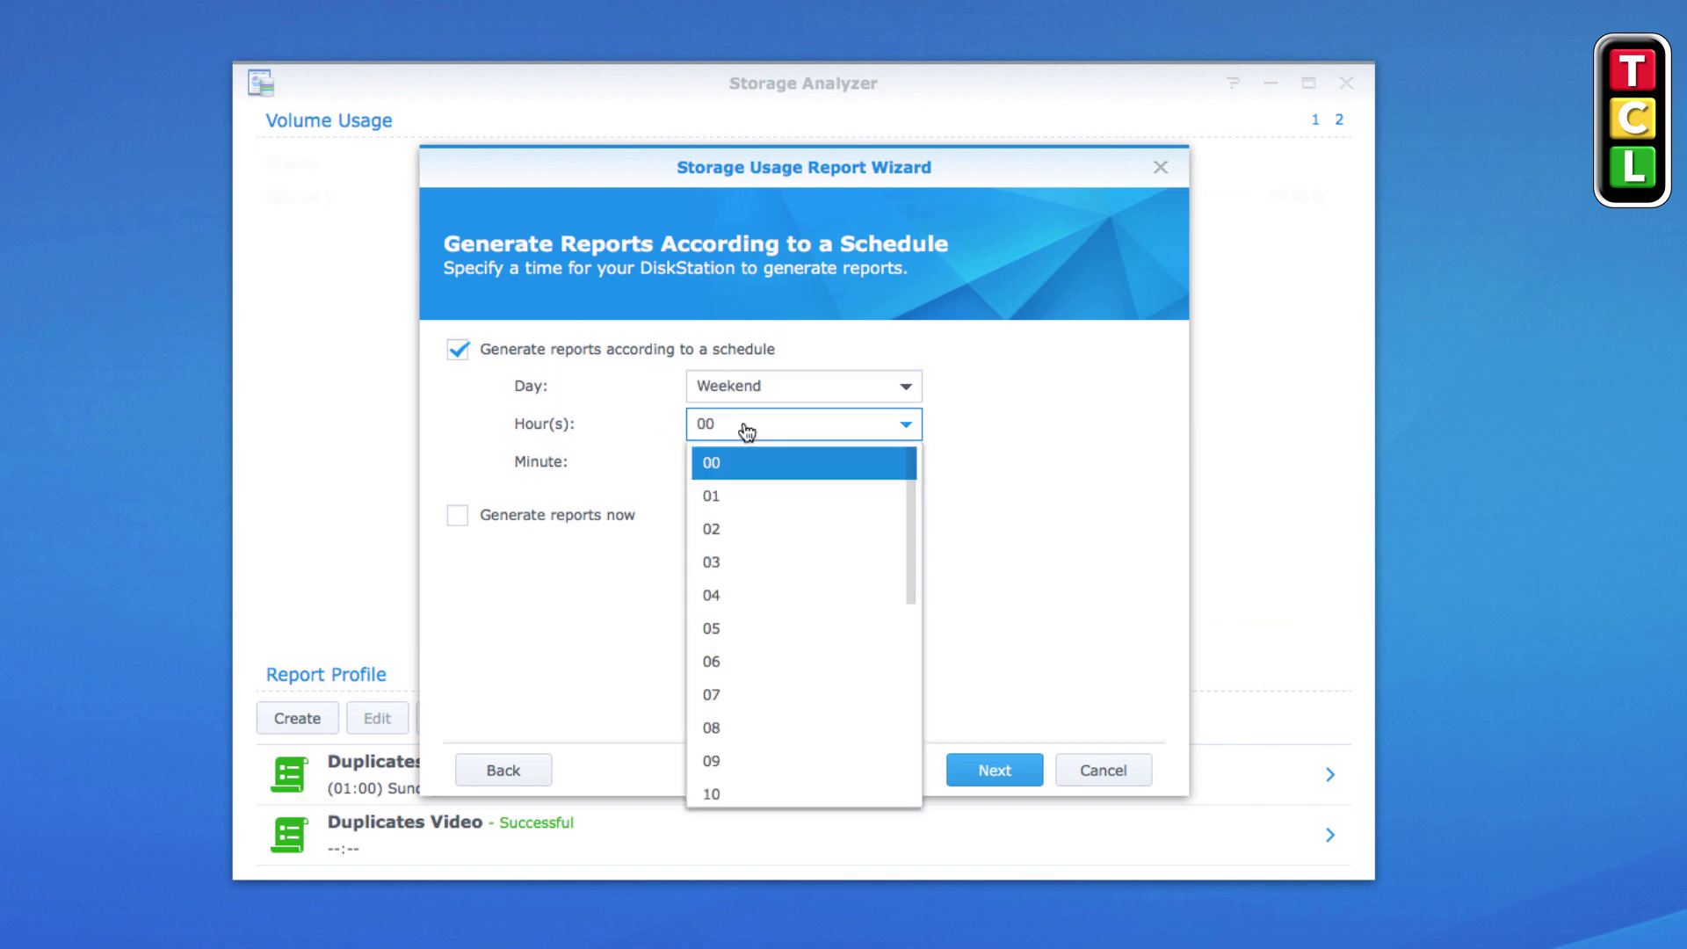
{"action": "left_click", "coordinate": [602, 478]}
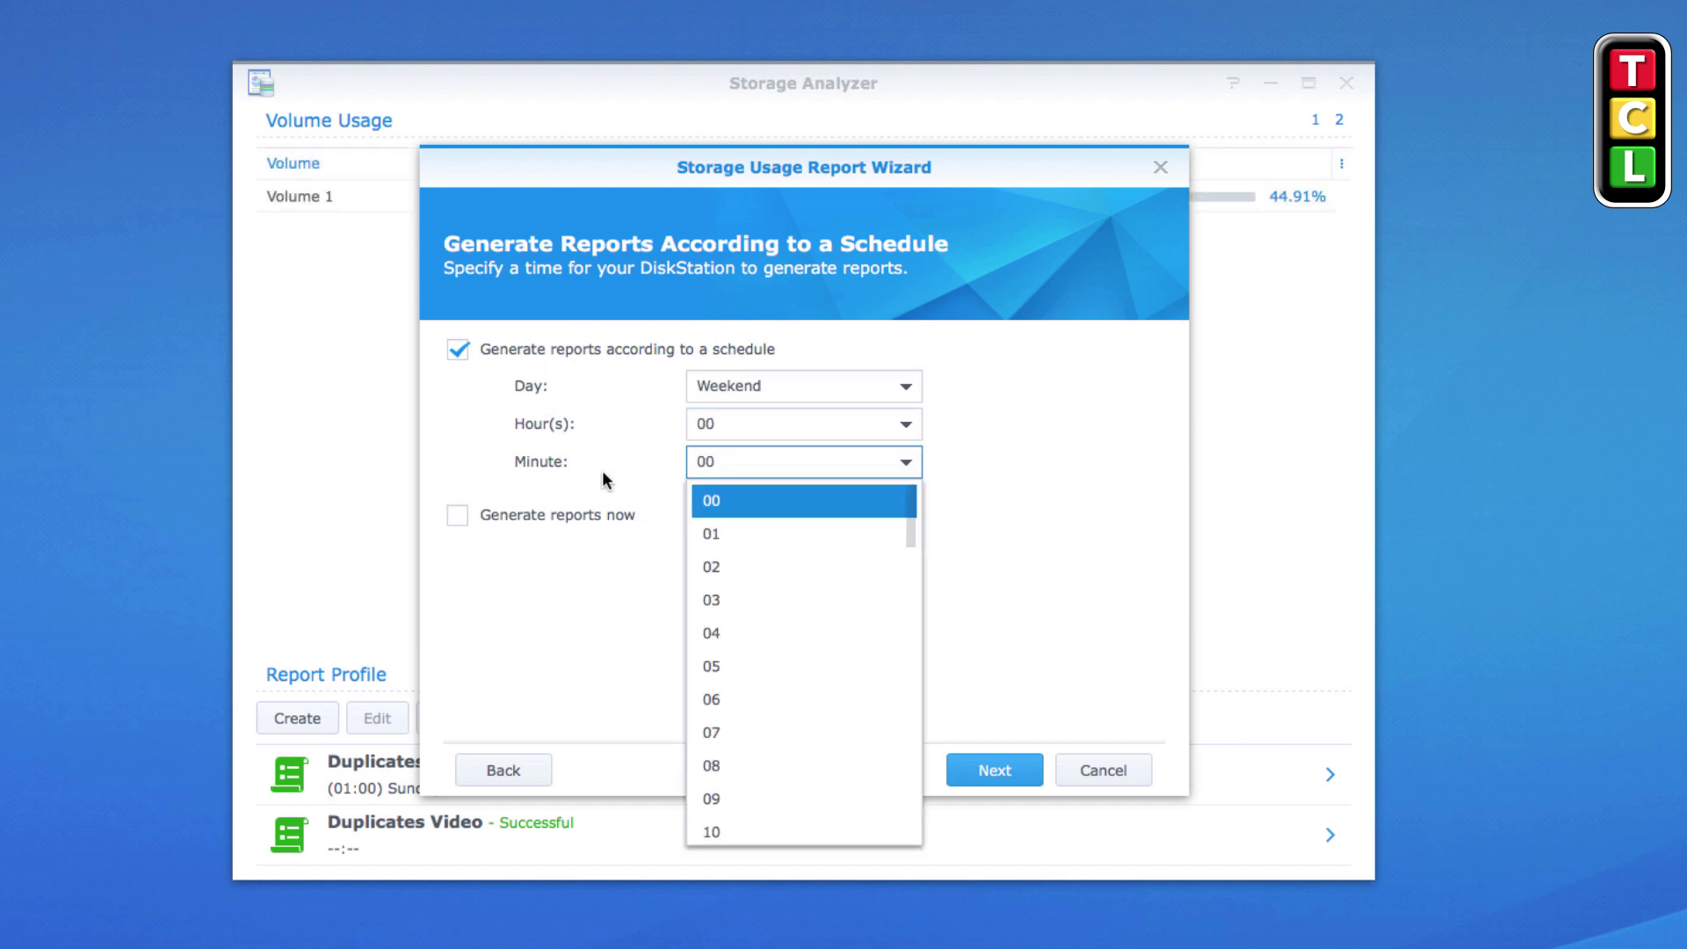
{"action": "left_click", "coordinate": [457, 349]}
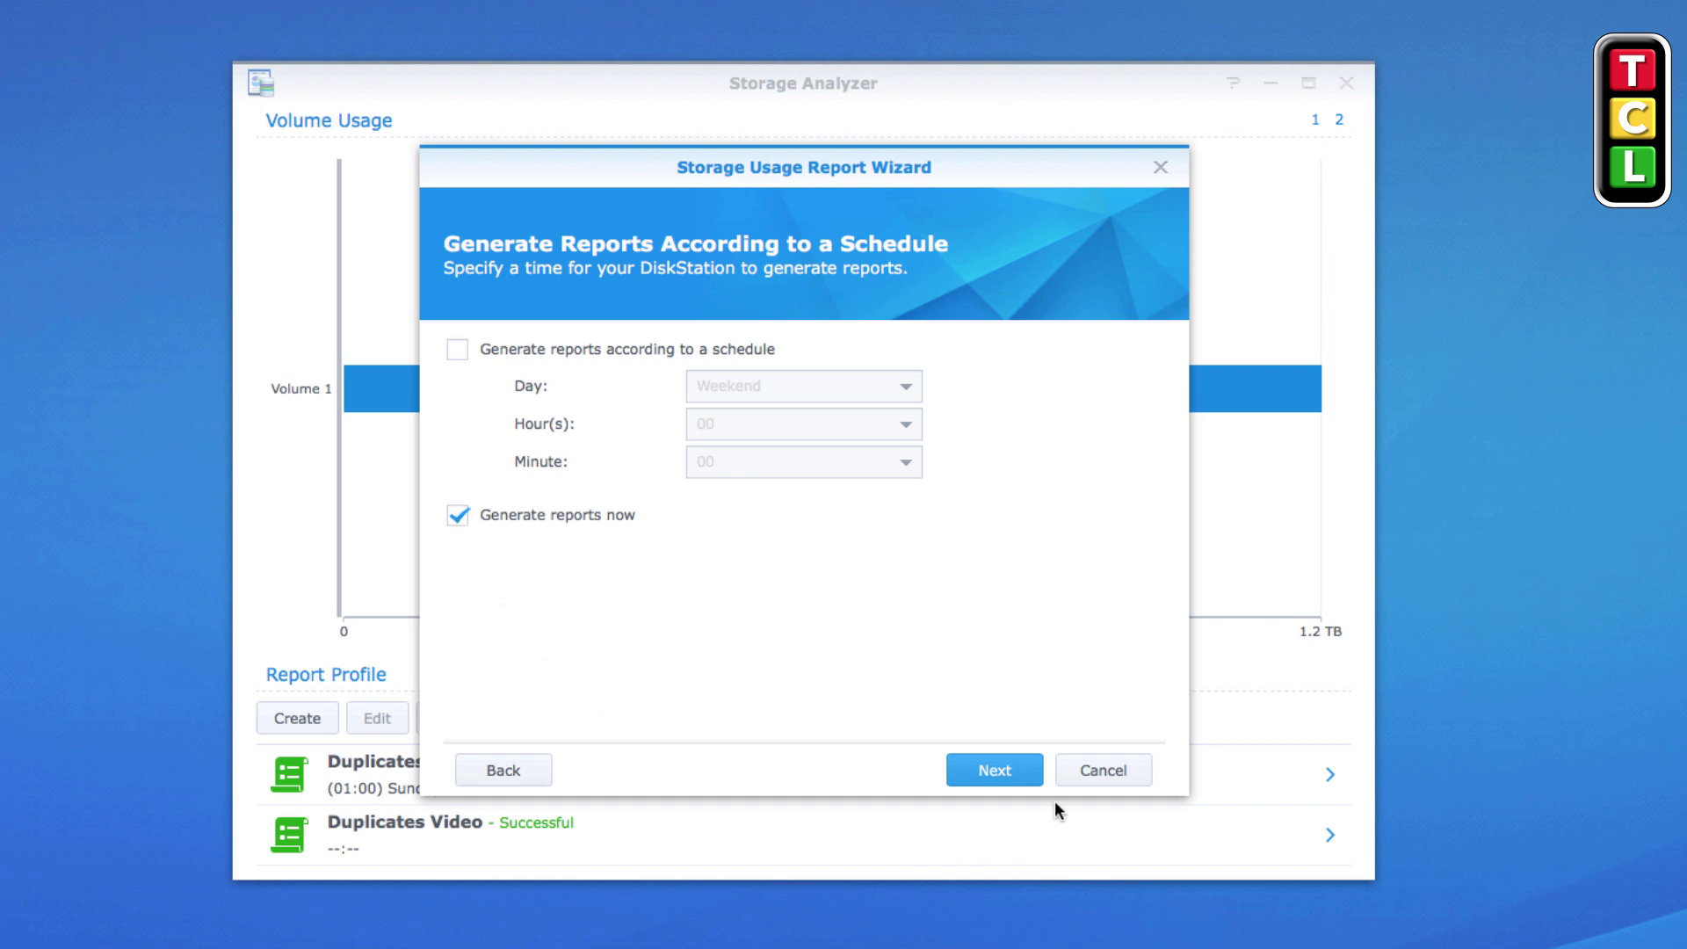
{"action": "left_click", "coordinate": [997, 773]}
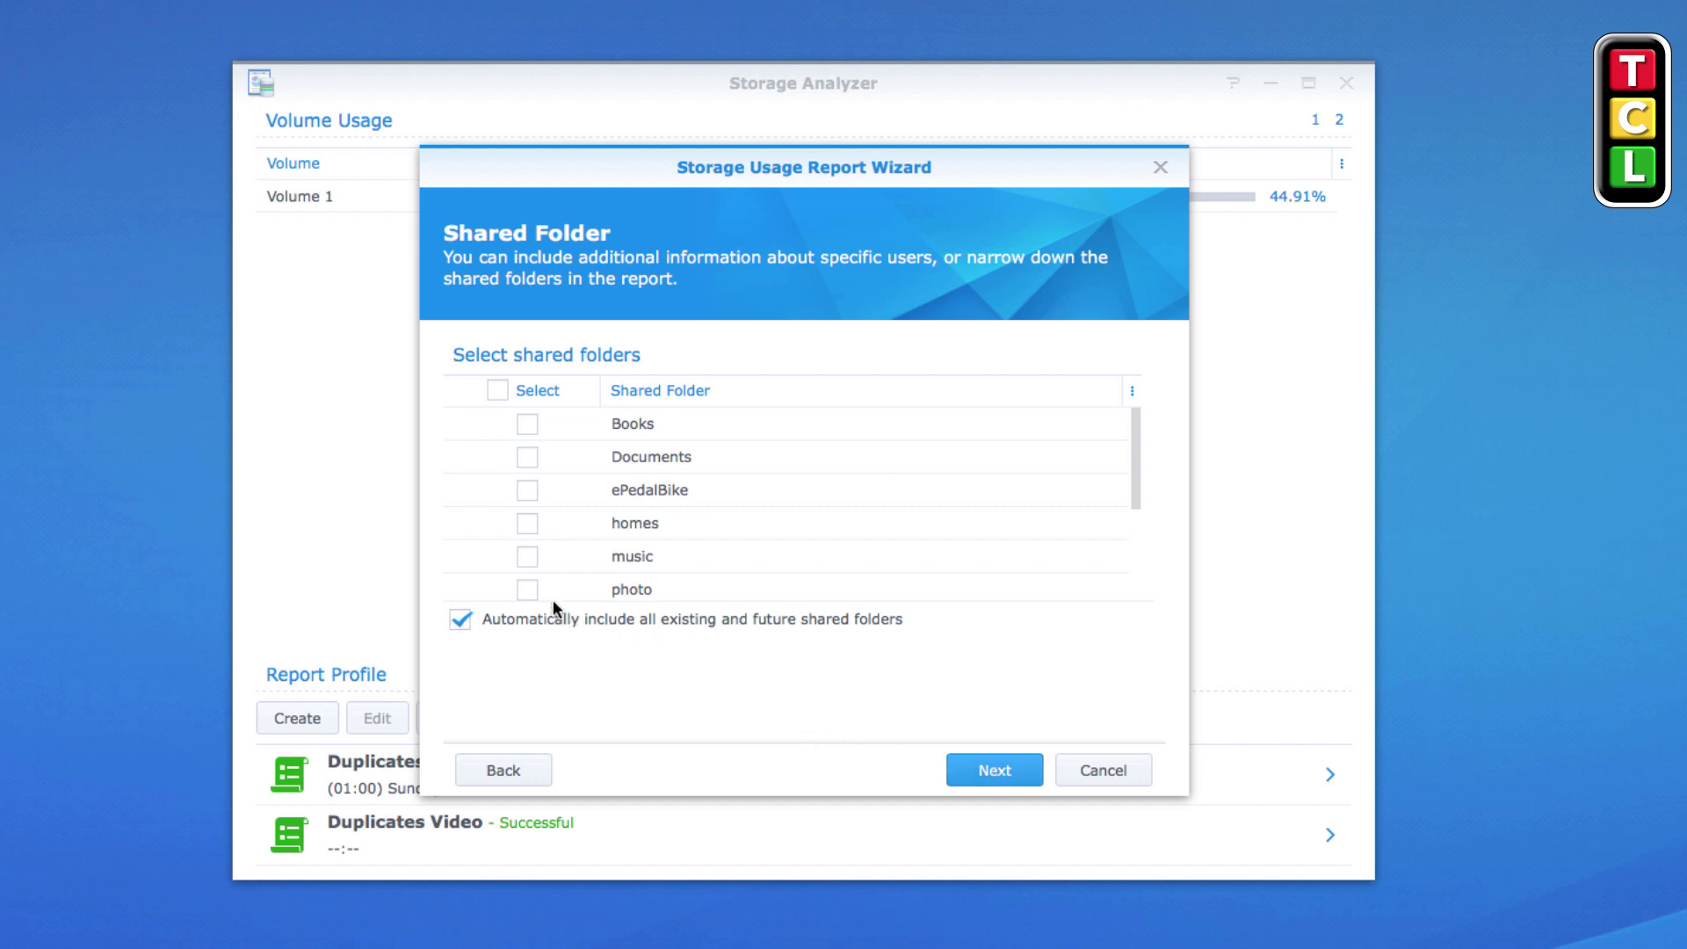
Include only the video shared folder in the report and continue
{"action": "scroll", "coordinate": [532, 532], "scroll_direction": "down", "scroll_amount": 3}
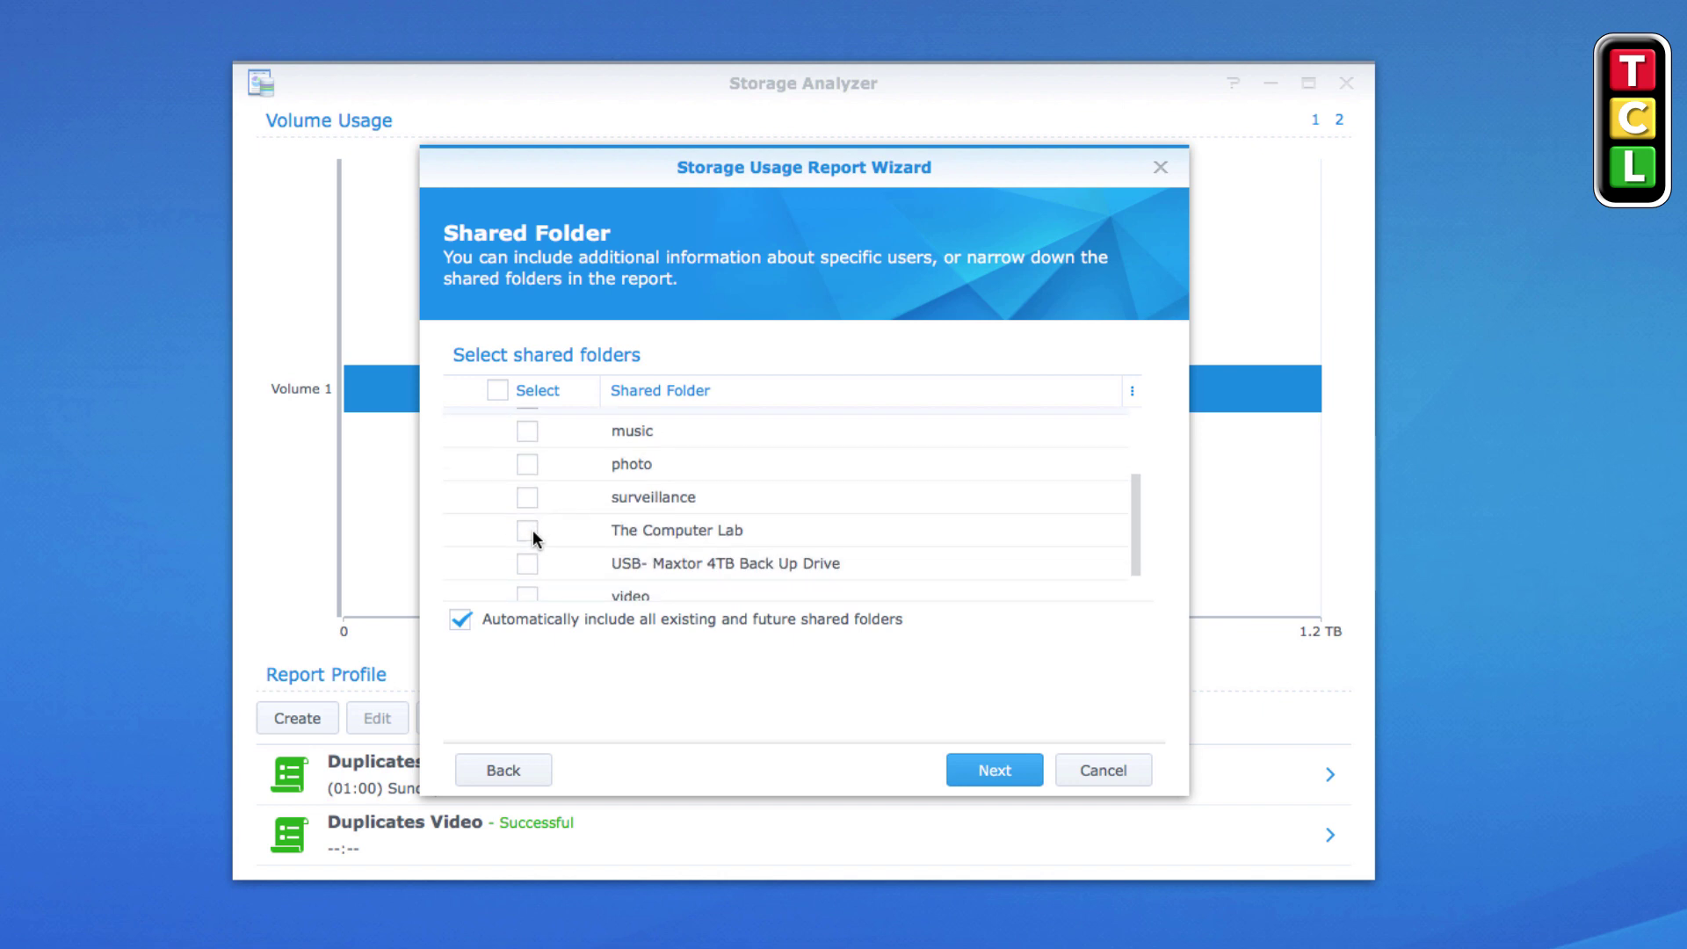
{"action": "scroll", "coordinate": [533, 529], "scroll_direction": "down", "scroll_amount": 1}
{"action": "scroll", "coordinate": [532, 529], "scroll_direction": "up", "scroll_amount": 1}
{"action": "scroll", "coordinate": [527, 519], "scroll_direction": "up", "scroll_amount": 2}
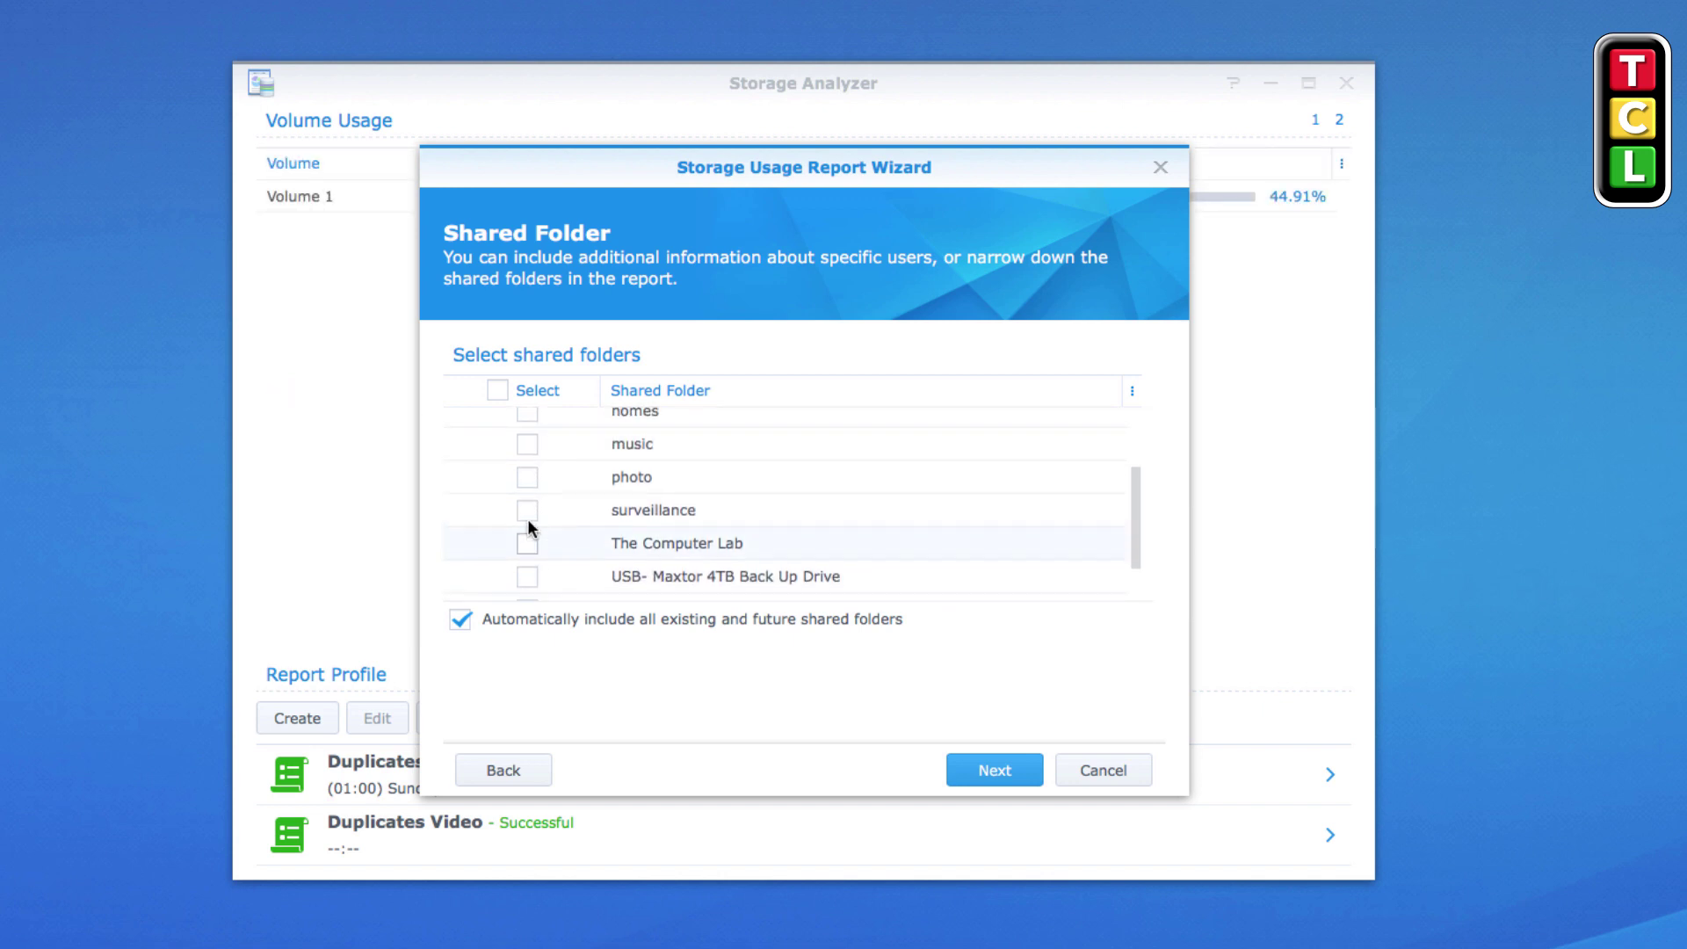
{"action": "scroll", "coordinate": [527, 518], "scroll_direction": "down", "scroll_amount": 2}
{"action": "scroll", "coordinate": [527, 519], "scroll_direction": "down", "scroll_amount": 1}
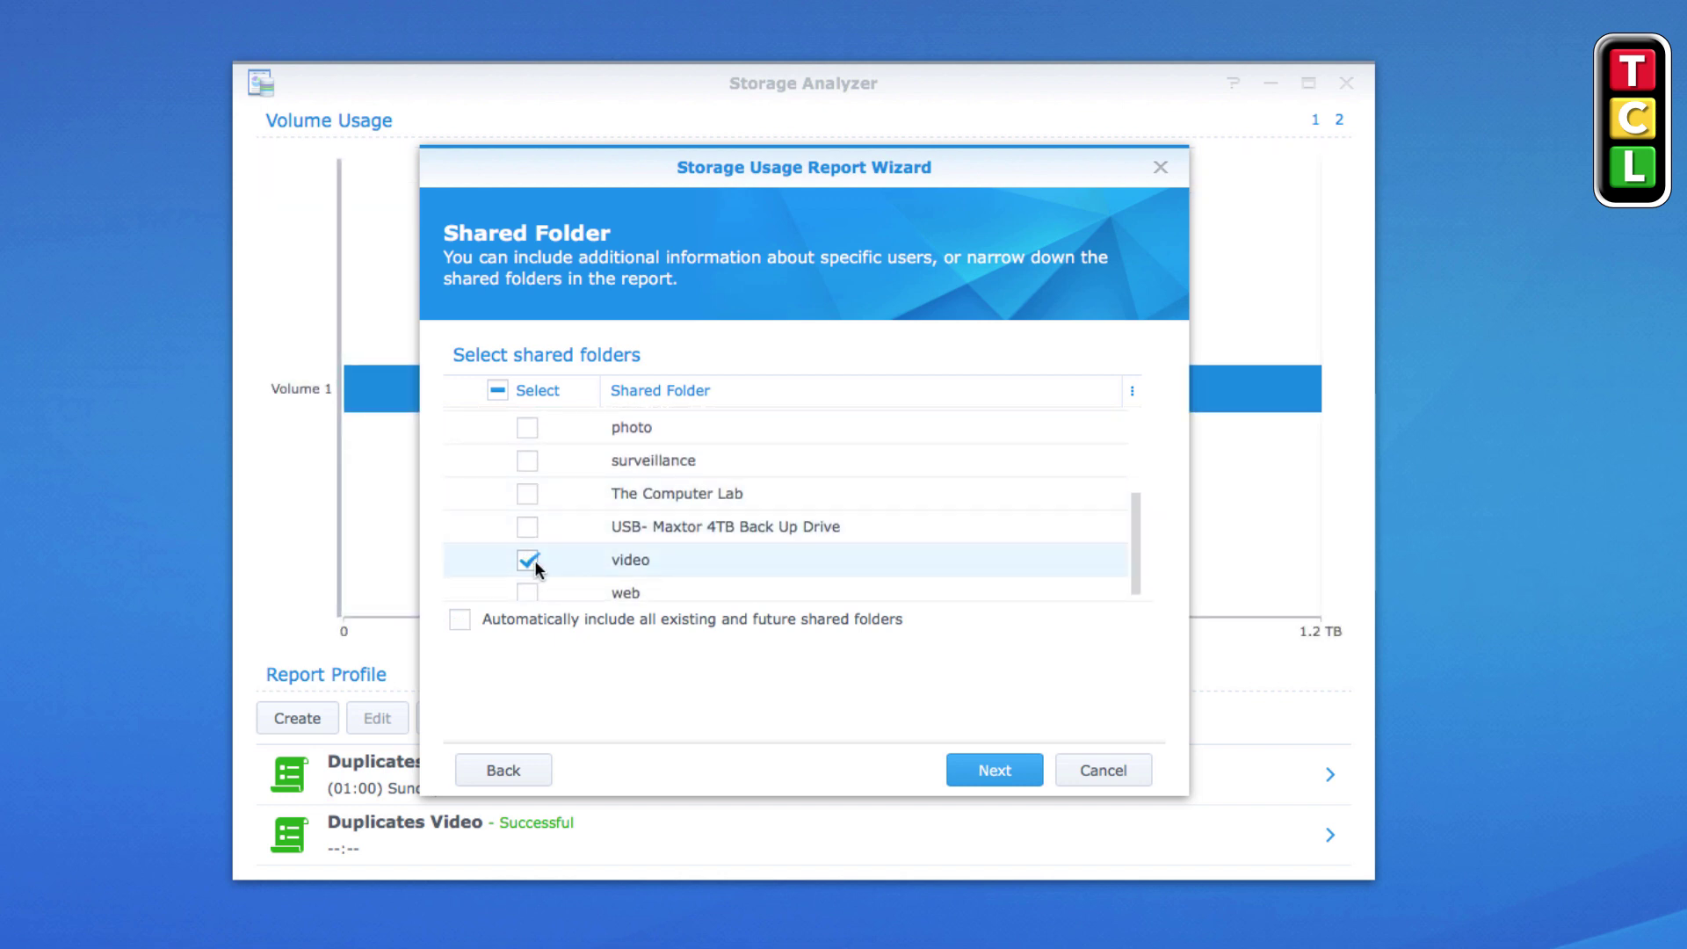
{"action": "scroll", "coordinate": [624, 563], "scroll_direction": "down", "scroll_amount": 1}
{"action": "scroll", "coordinate": [622, 558], "scroll_direction": "up", "scroll_amount": 5}
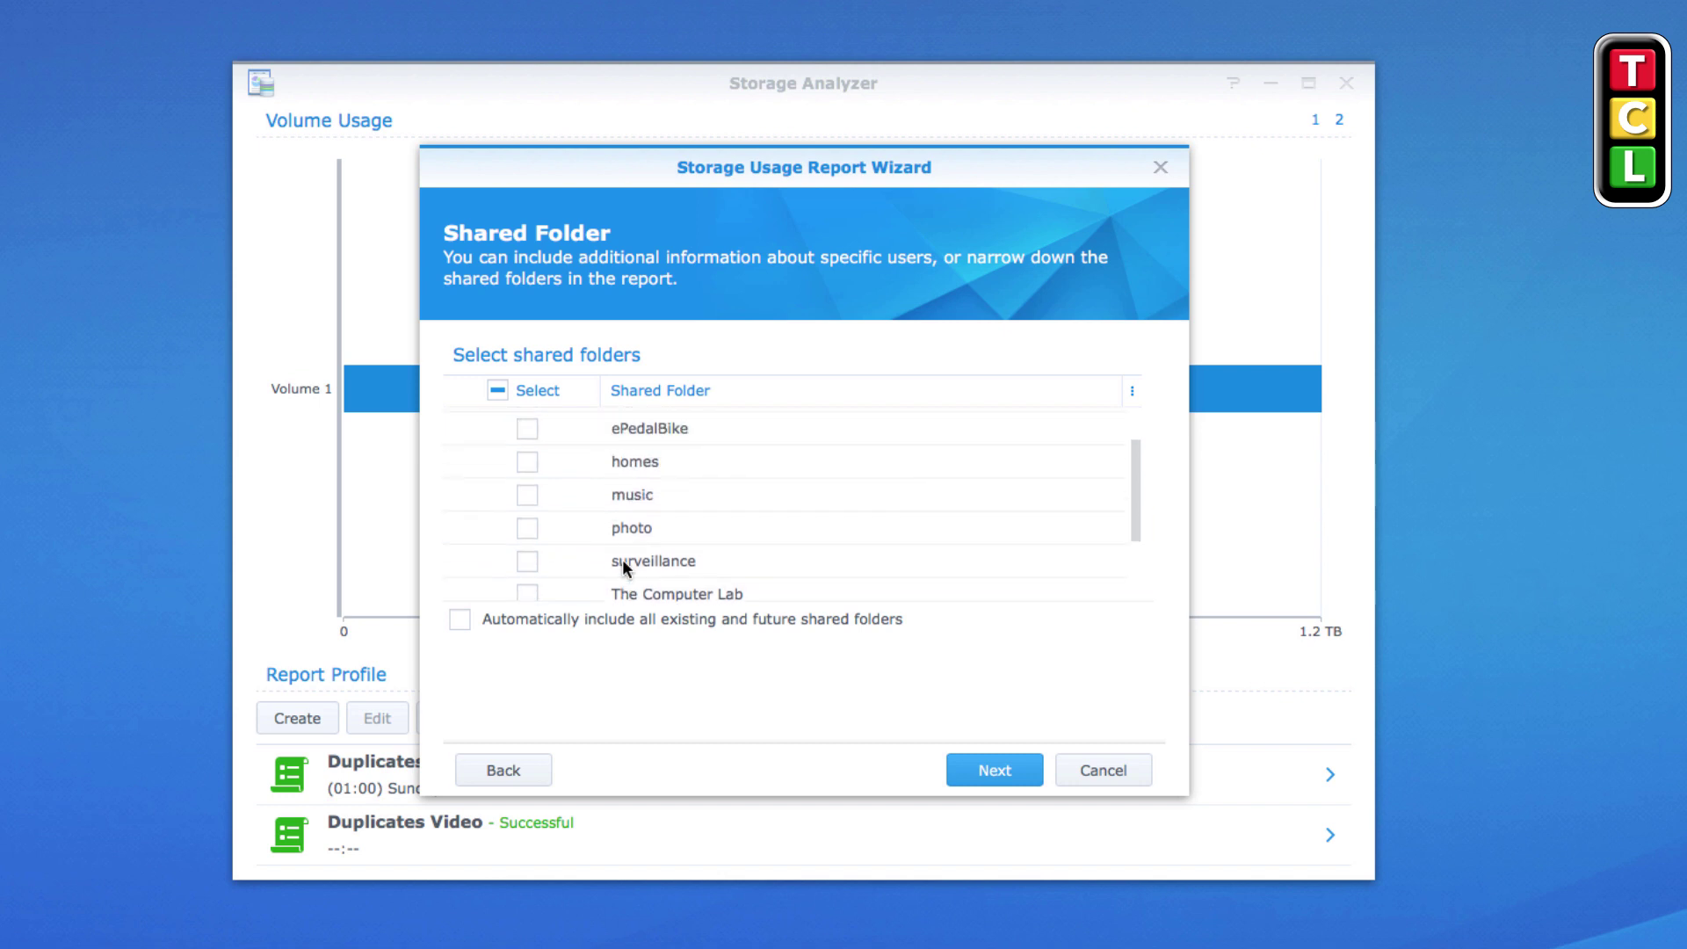
{"action": "scroll", "coordinate": [622, 559], "scroll_direction": "down", "scroll_amount": 5}
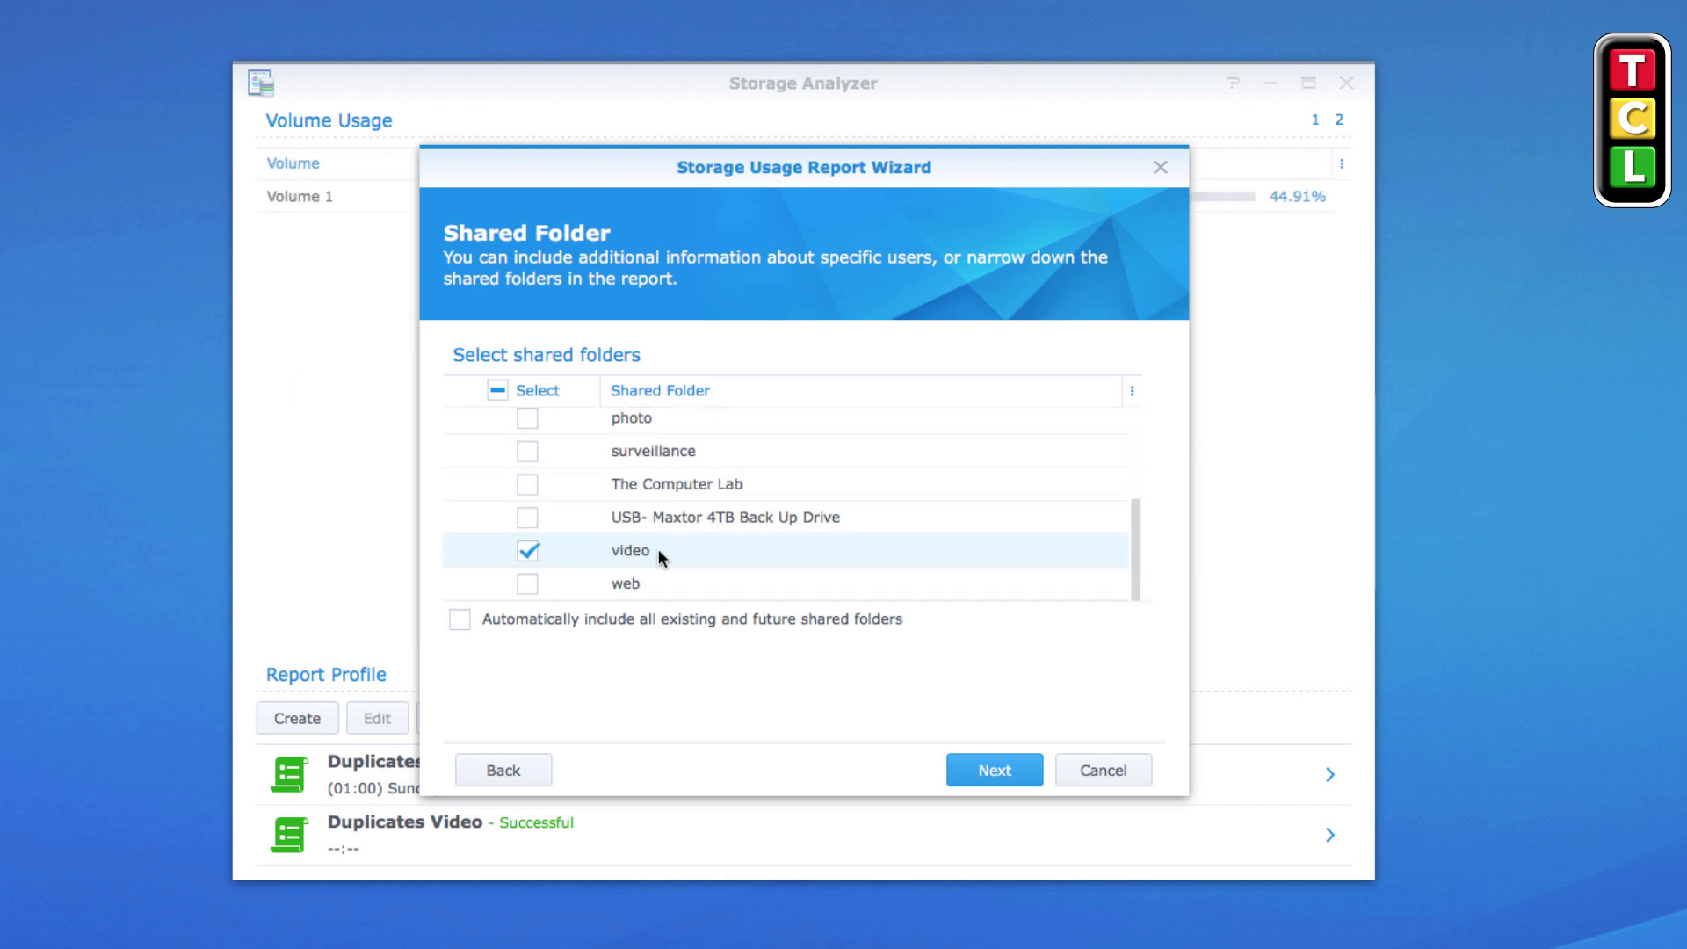
{"action": "left_click", "coordinate": [1003, 769]}
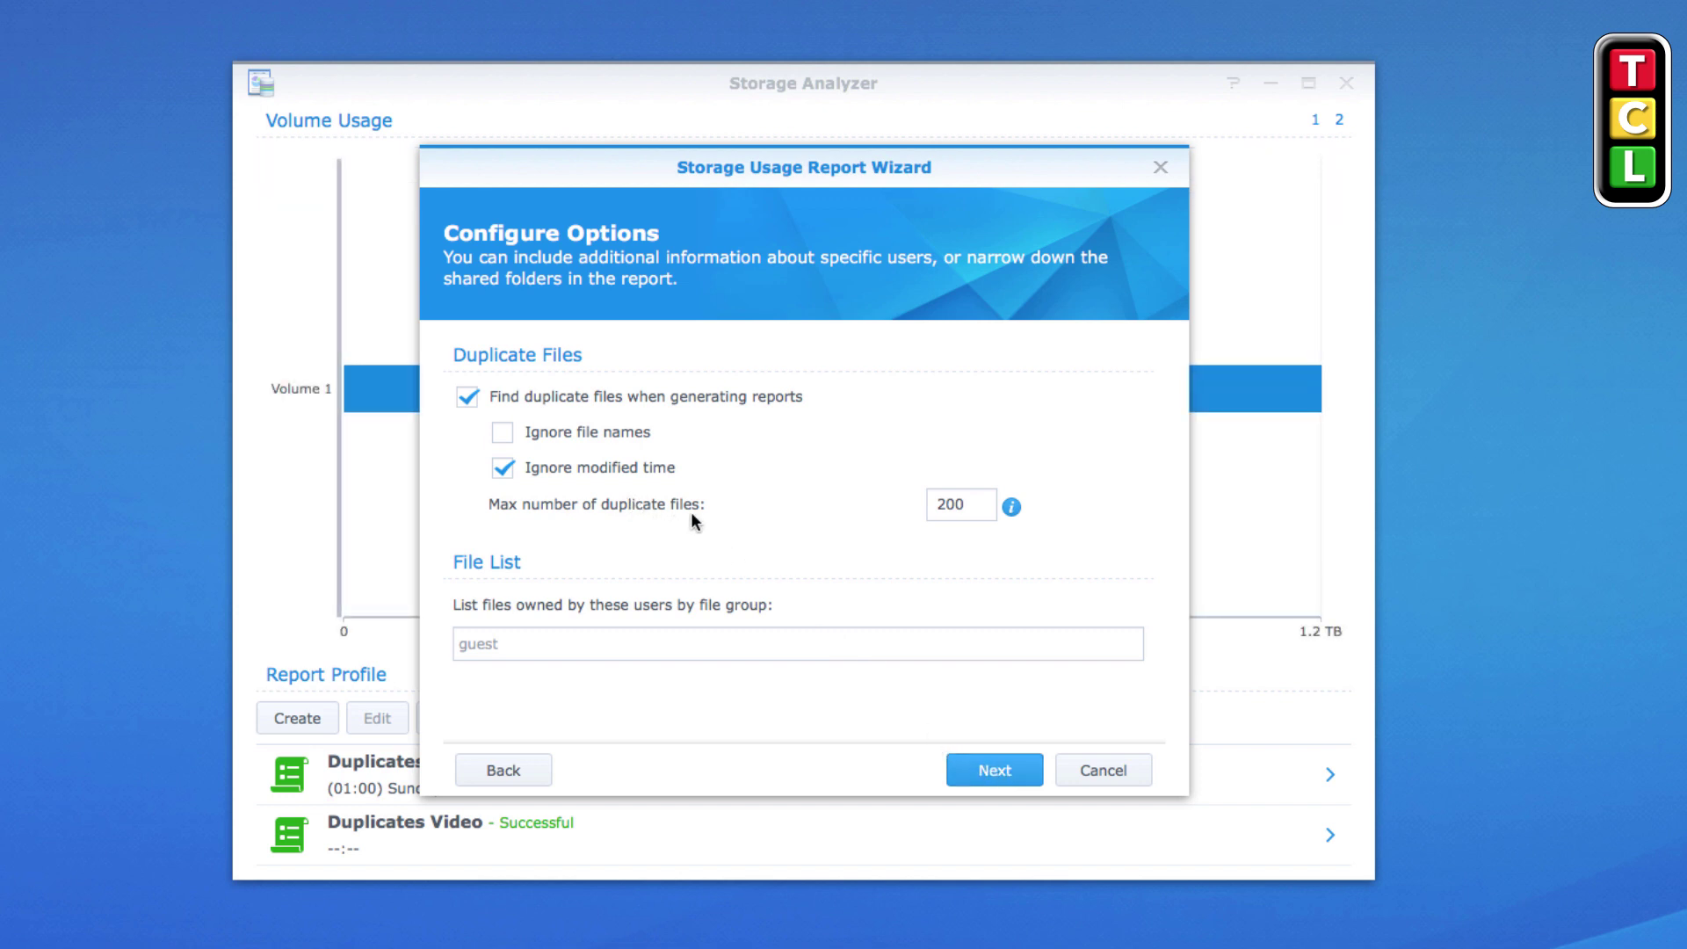
Set the maximum number of duplicate files to 150 and continue to the Summary
{"action": "mouse_move", "coordinate": [1014, 511]}
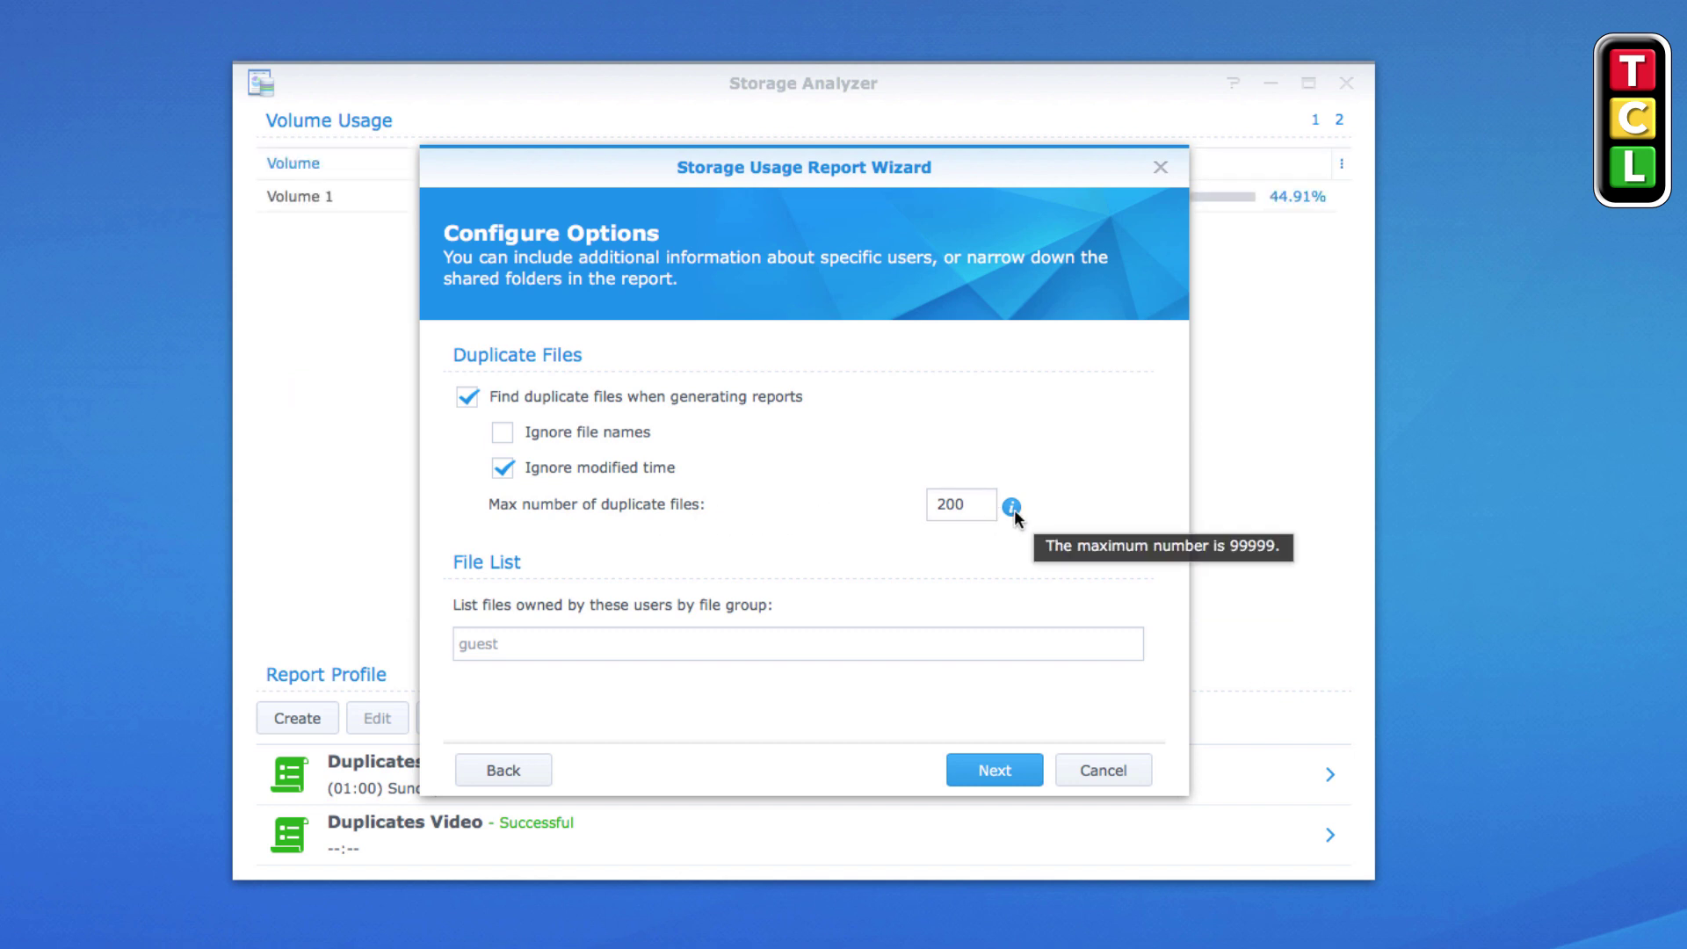
{"action": "double_click", "coordinate": [933, 508]}
{"action": "type", "text": "10"}
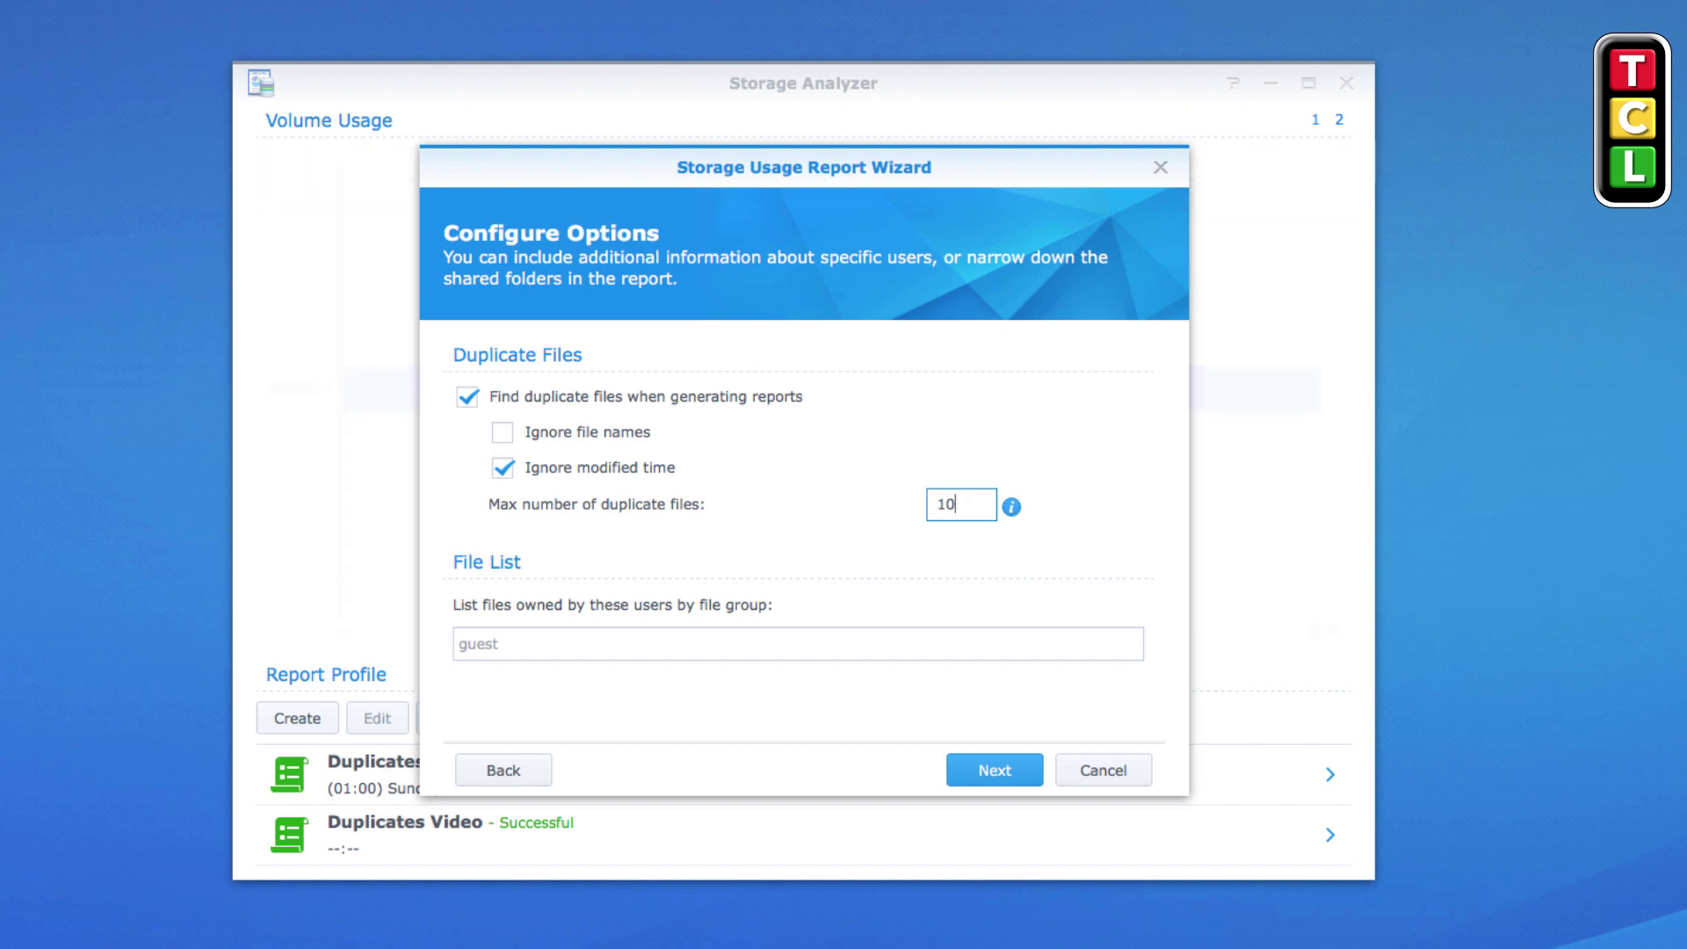
{"action": "key", "text": "BackSpace"}
{"action": "type", "text": "50"}
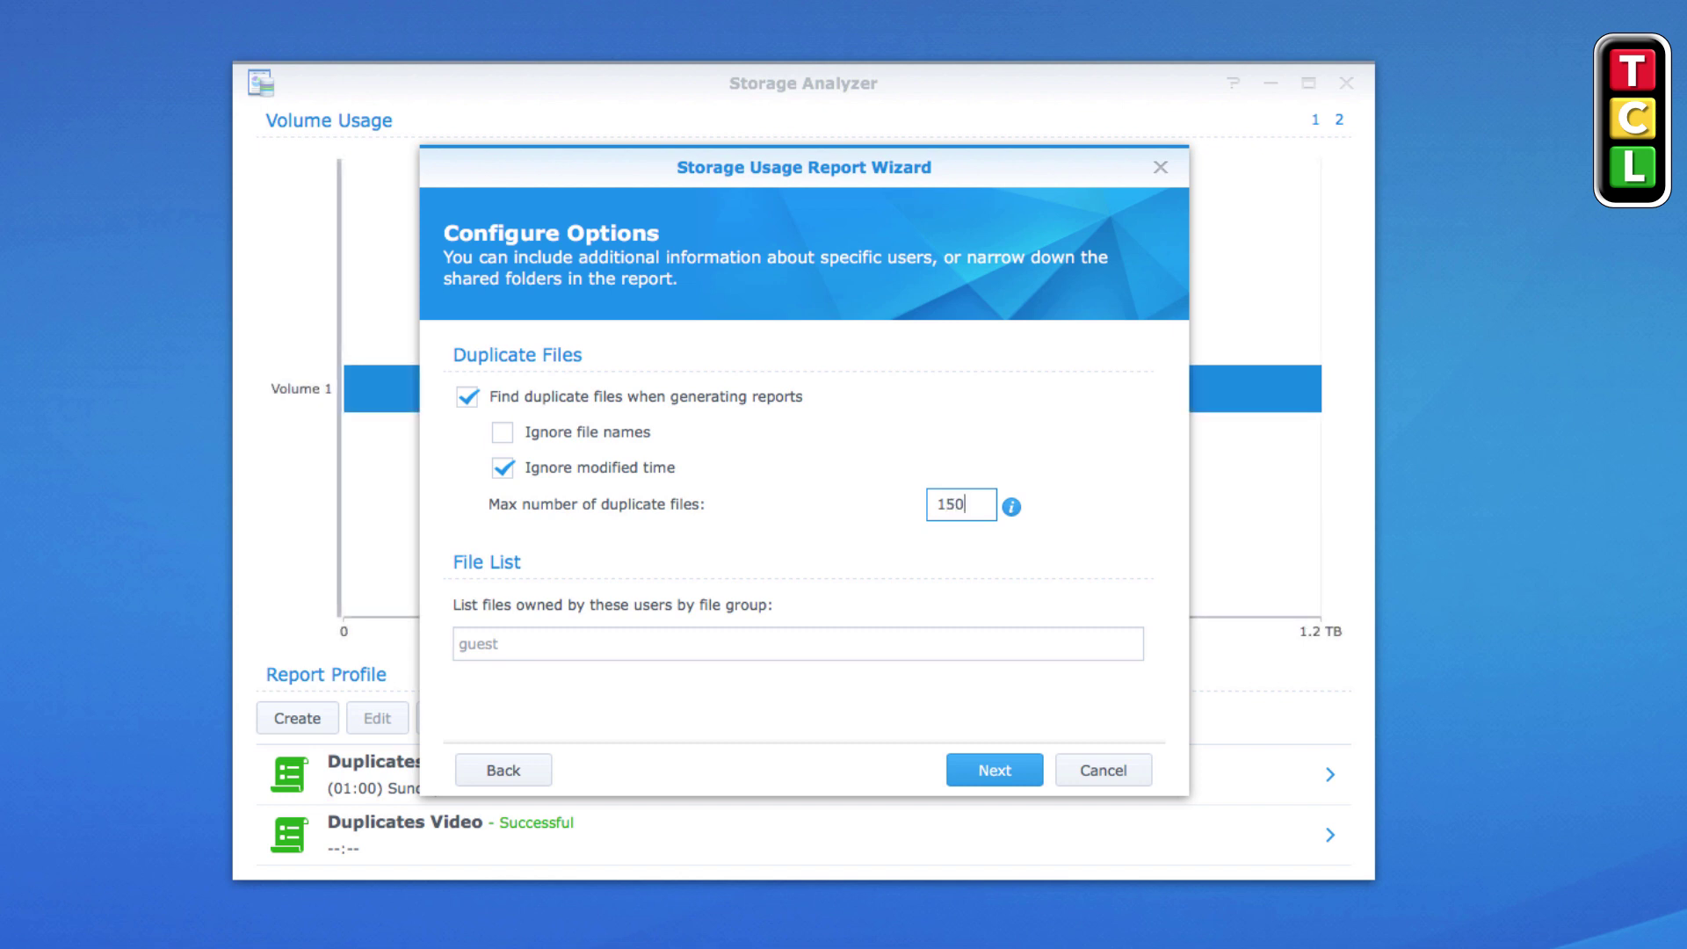
{"action": "left_click", "coordinate": [996, 773]}
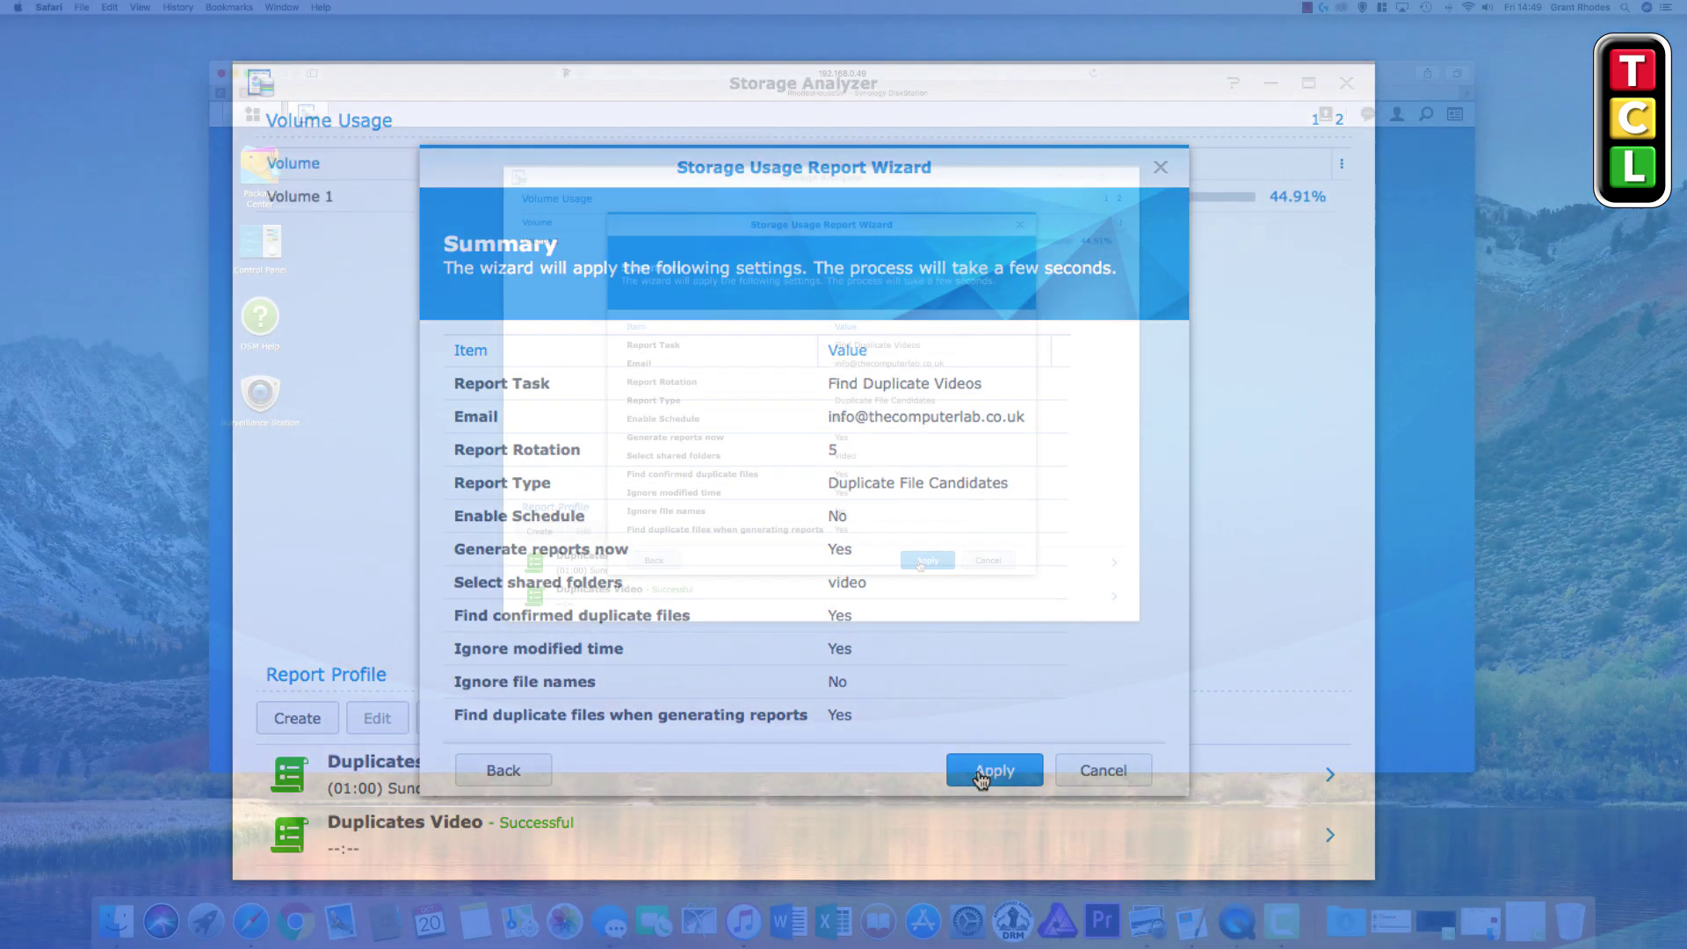
Apply the Find Duplicate Videos report task from the Summary page
{"action": "left_click", "coordinate": [982, 773]}
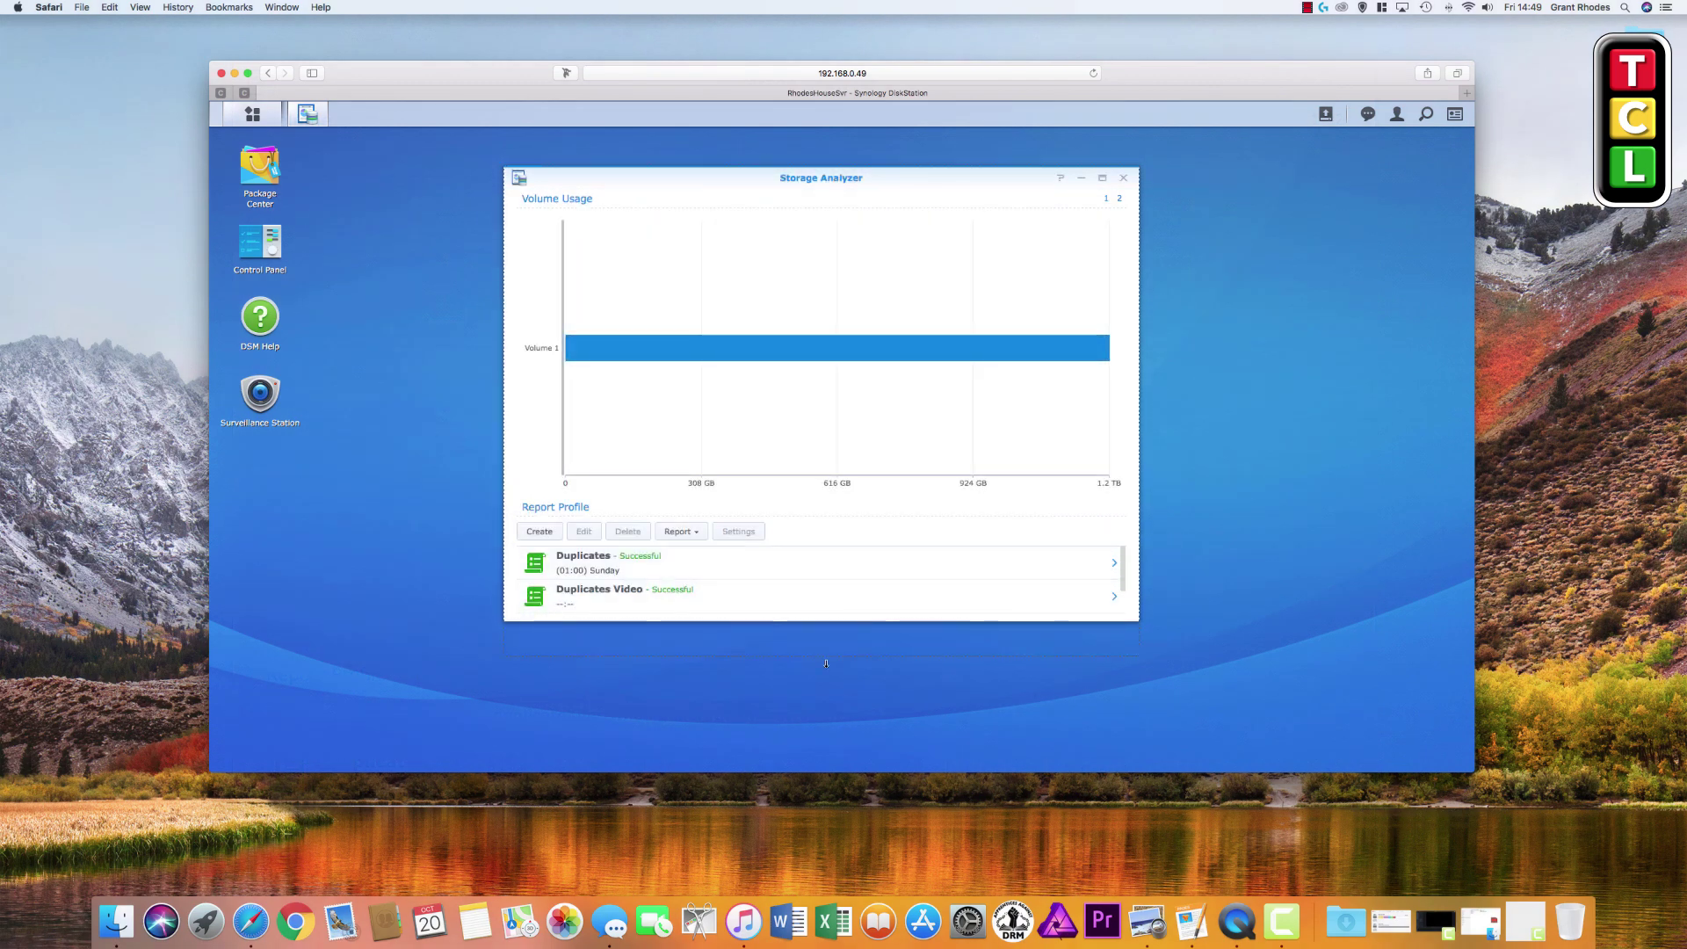
Make the Storage Analyzer window taller and bring Find Duplicate Videos into view in the Report Profile list
{"action": "left_click_drag", "start_coordinate": [832, 622], "coordinate": [832, 679]}
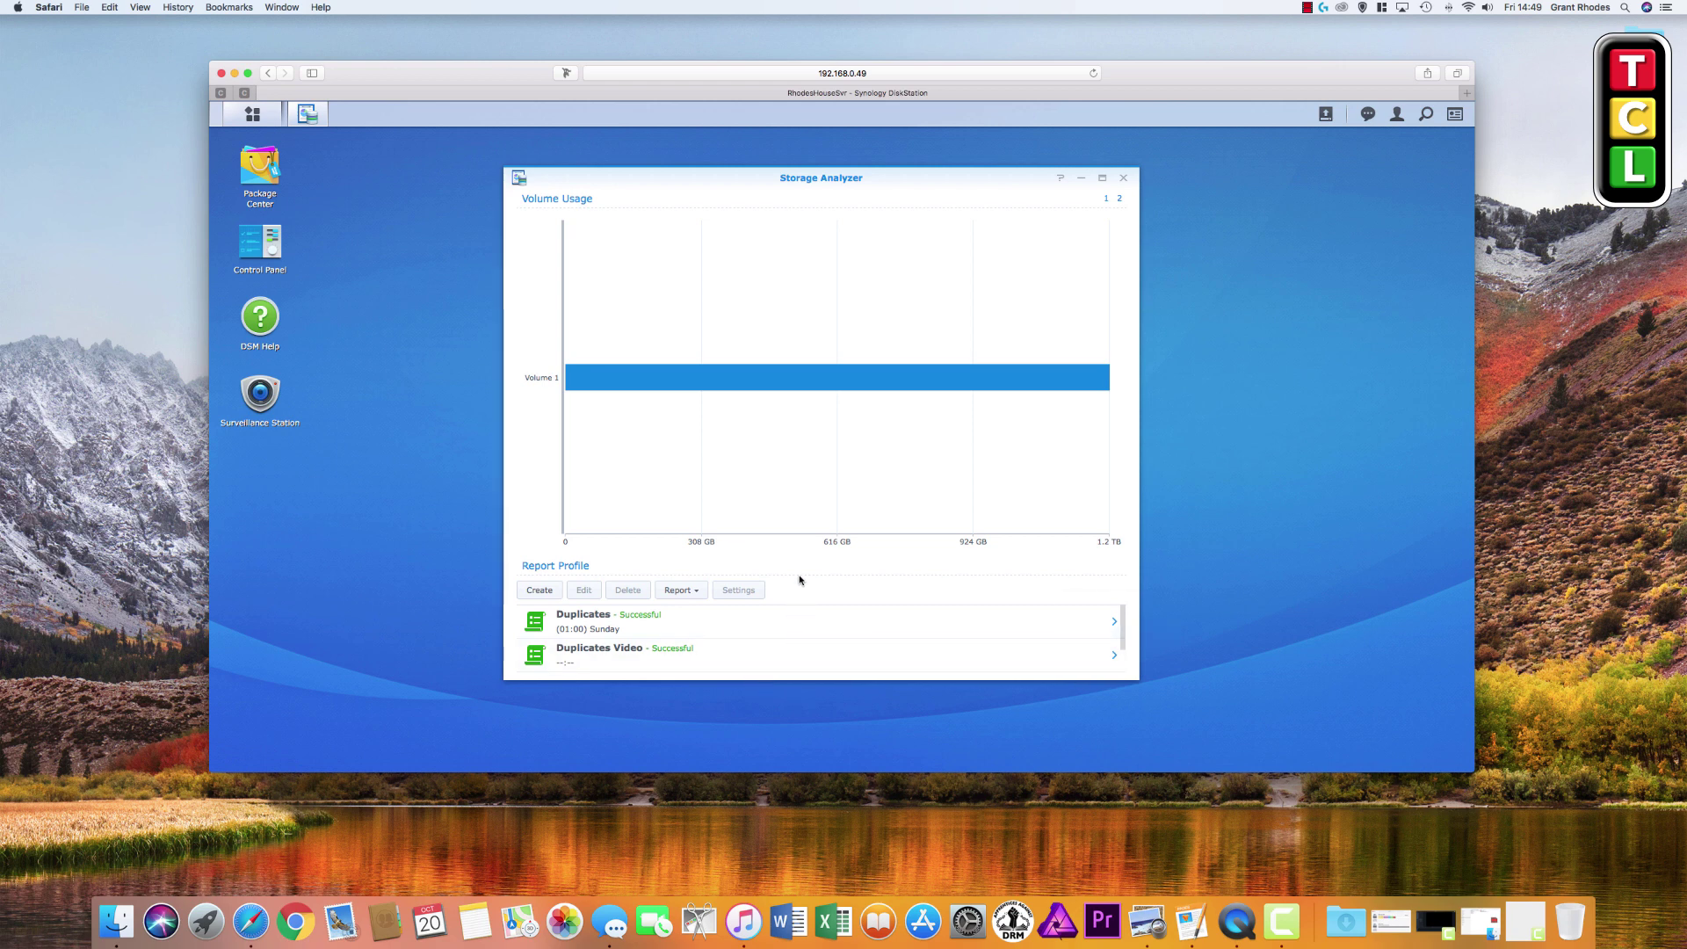
{"action": "left_click_drag", "start_coordinate": [1121, 624], "coordinate": [1114, 648]}
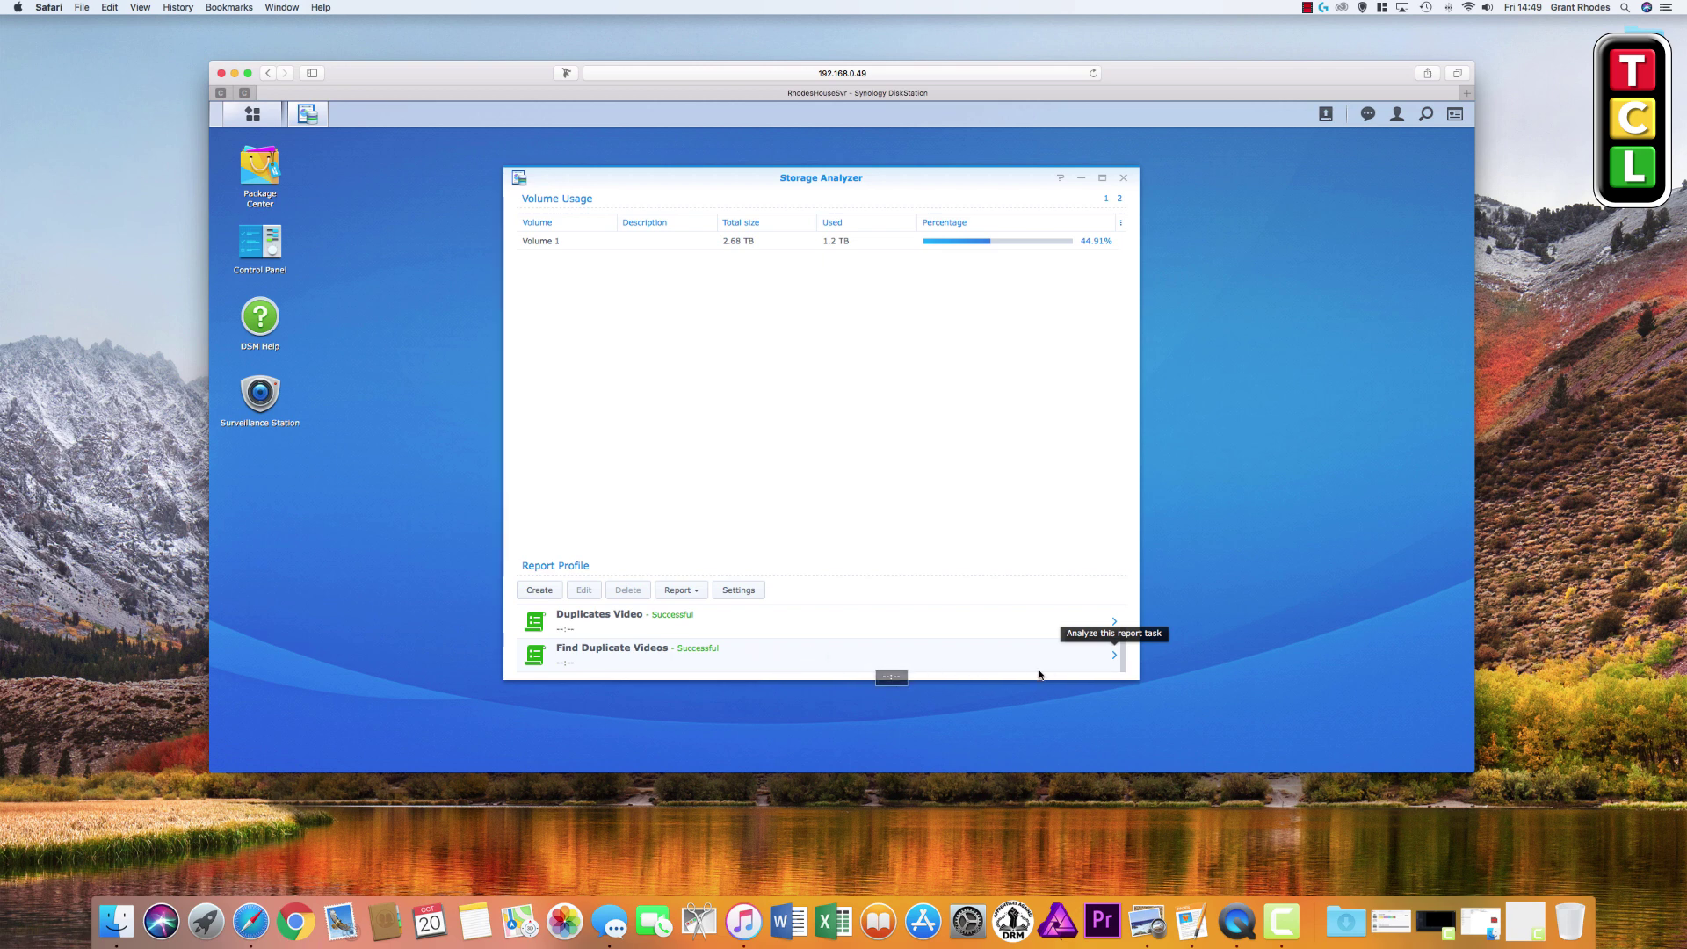
Open the Find Duplicate Videos report full-screen and show its User Quota figures for video
{"action": "left_click", "coordinate": [1112, 659]}
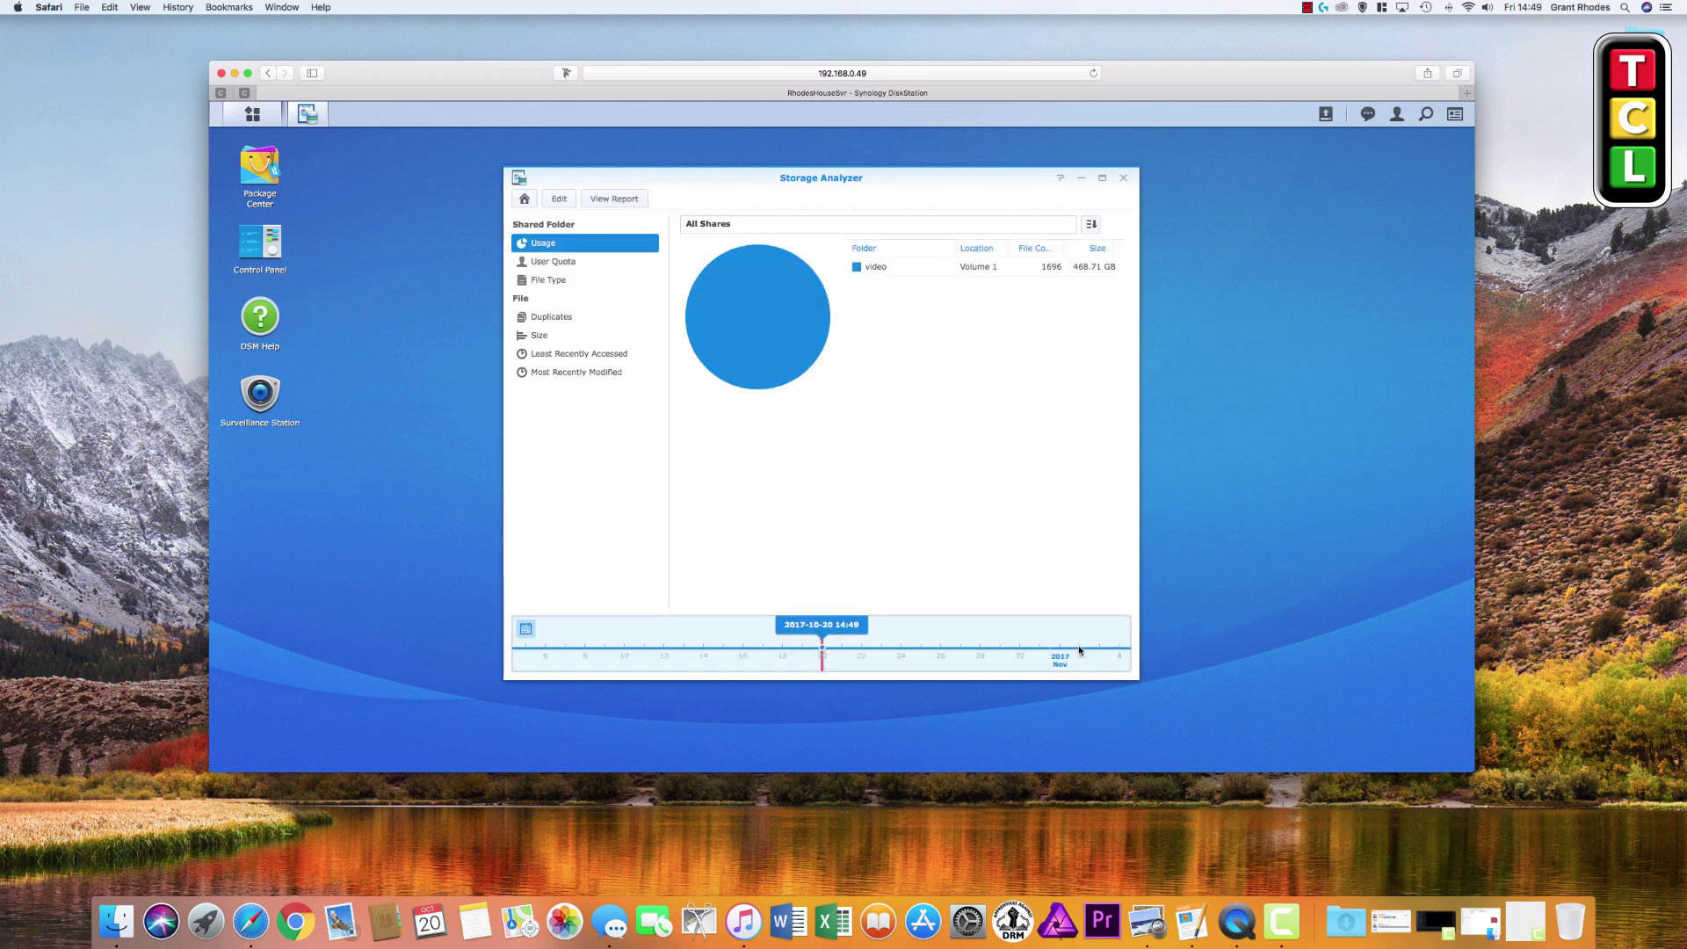
{"action": "left_click", "coordinate": [1102, 178]}
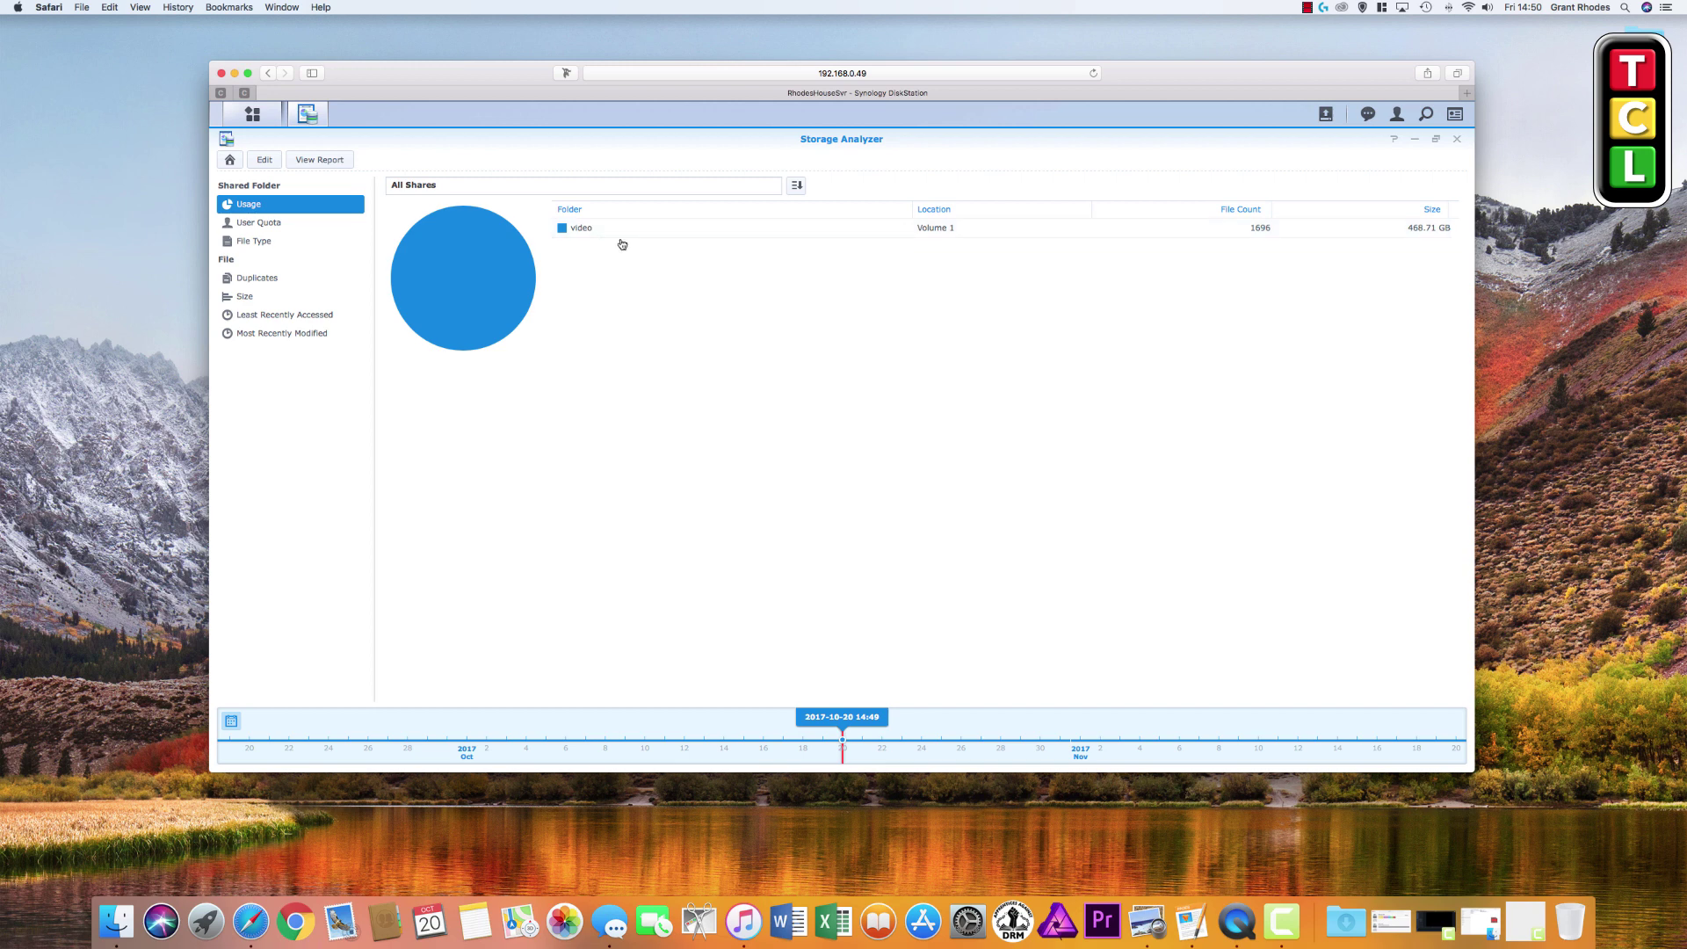
{"action": "left_click", "coordinate": [296, 225]}
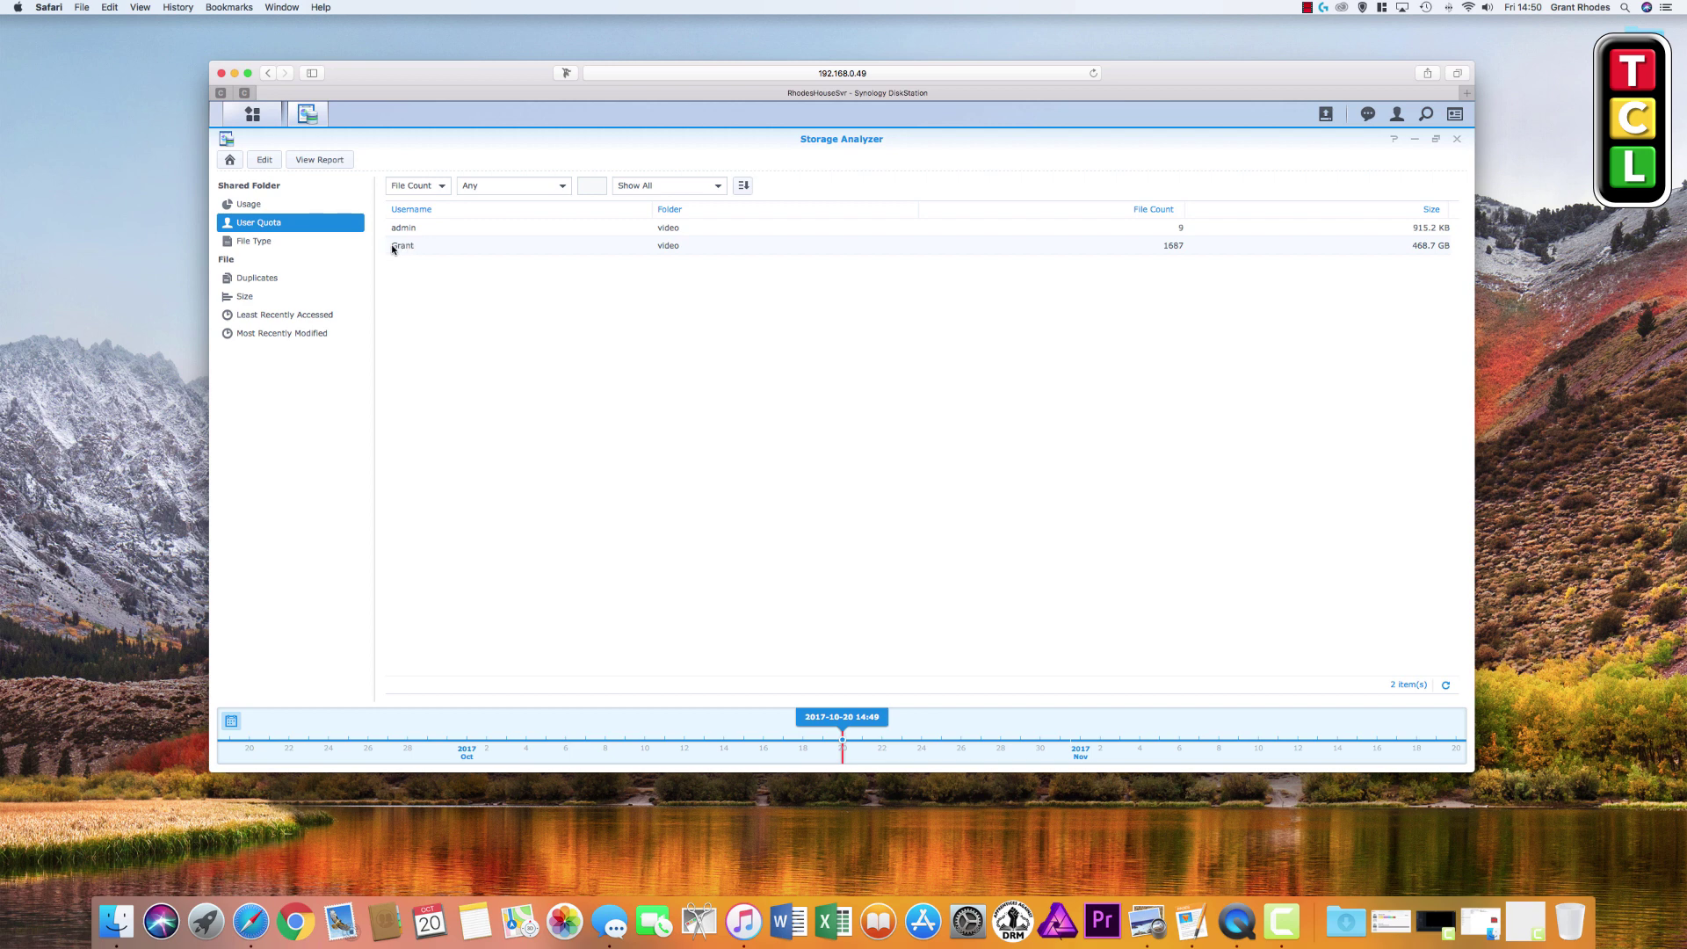
Review the report's File Type breakdown, then its Duplicates list of repeated video files
{"action": "left_click", "coordinate": [313, 245]}
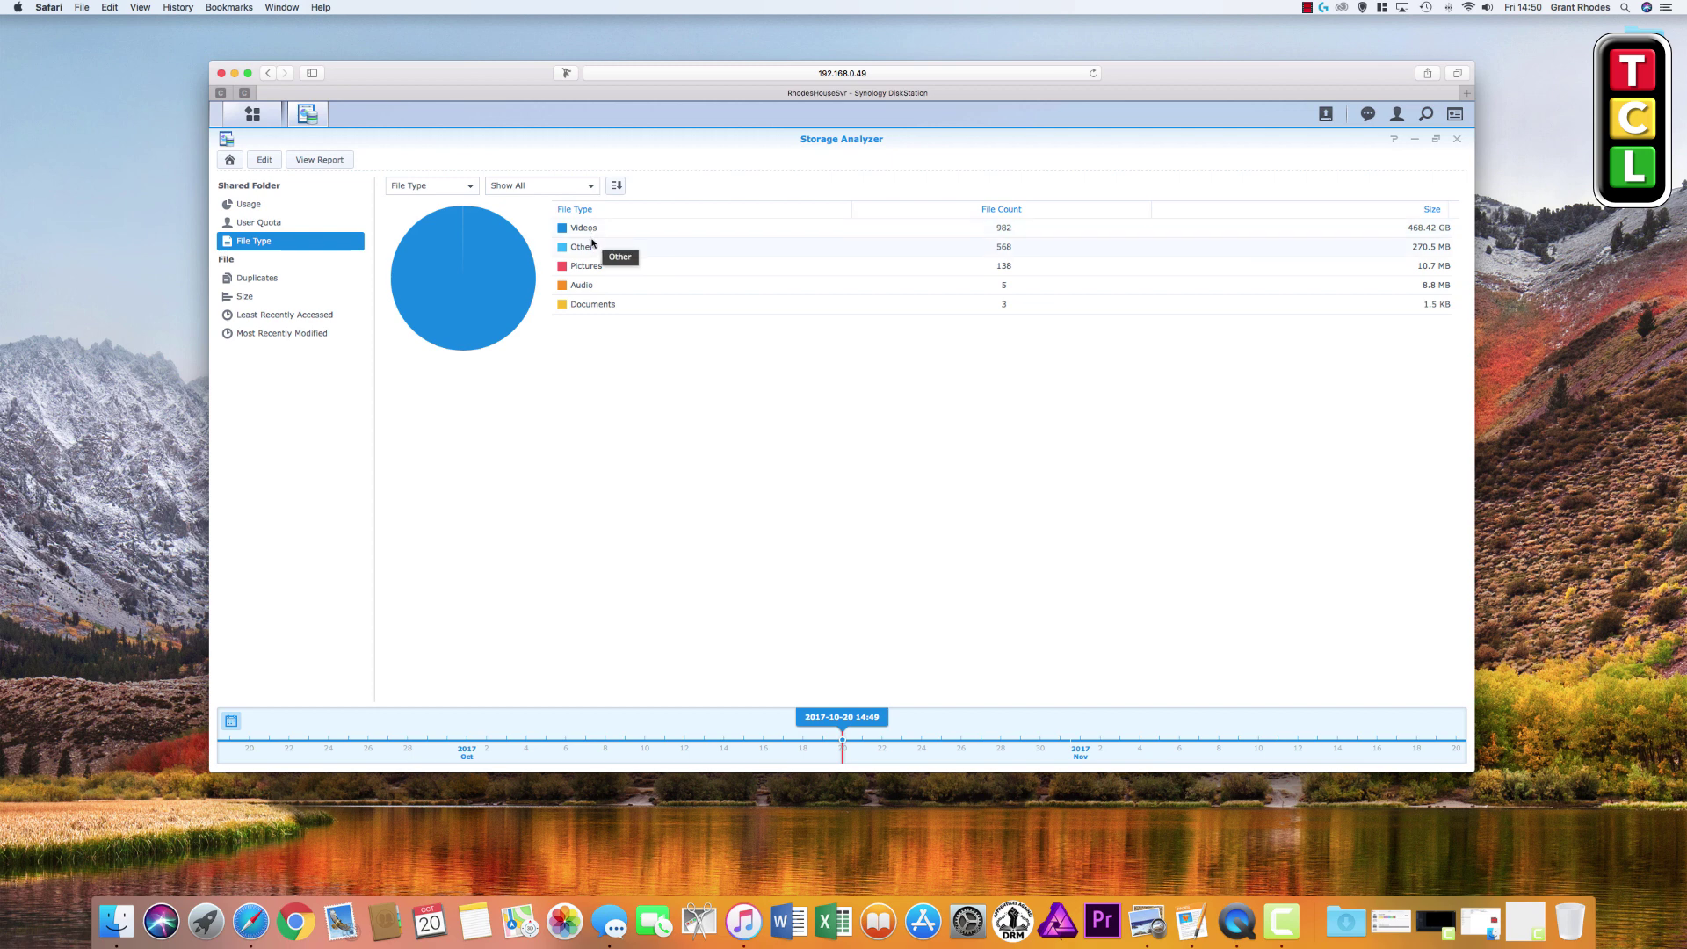
{"action": "left_click", "coordinate": [274, 279]}
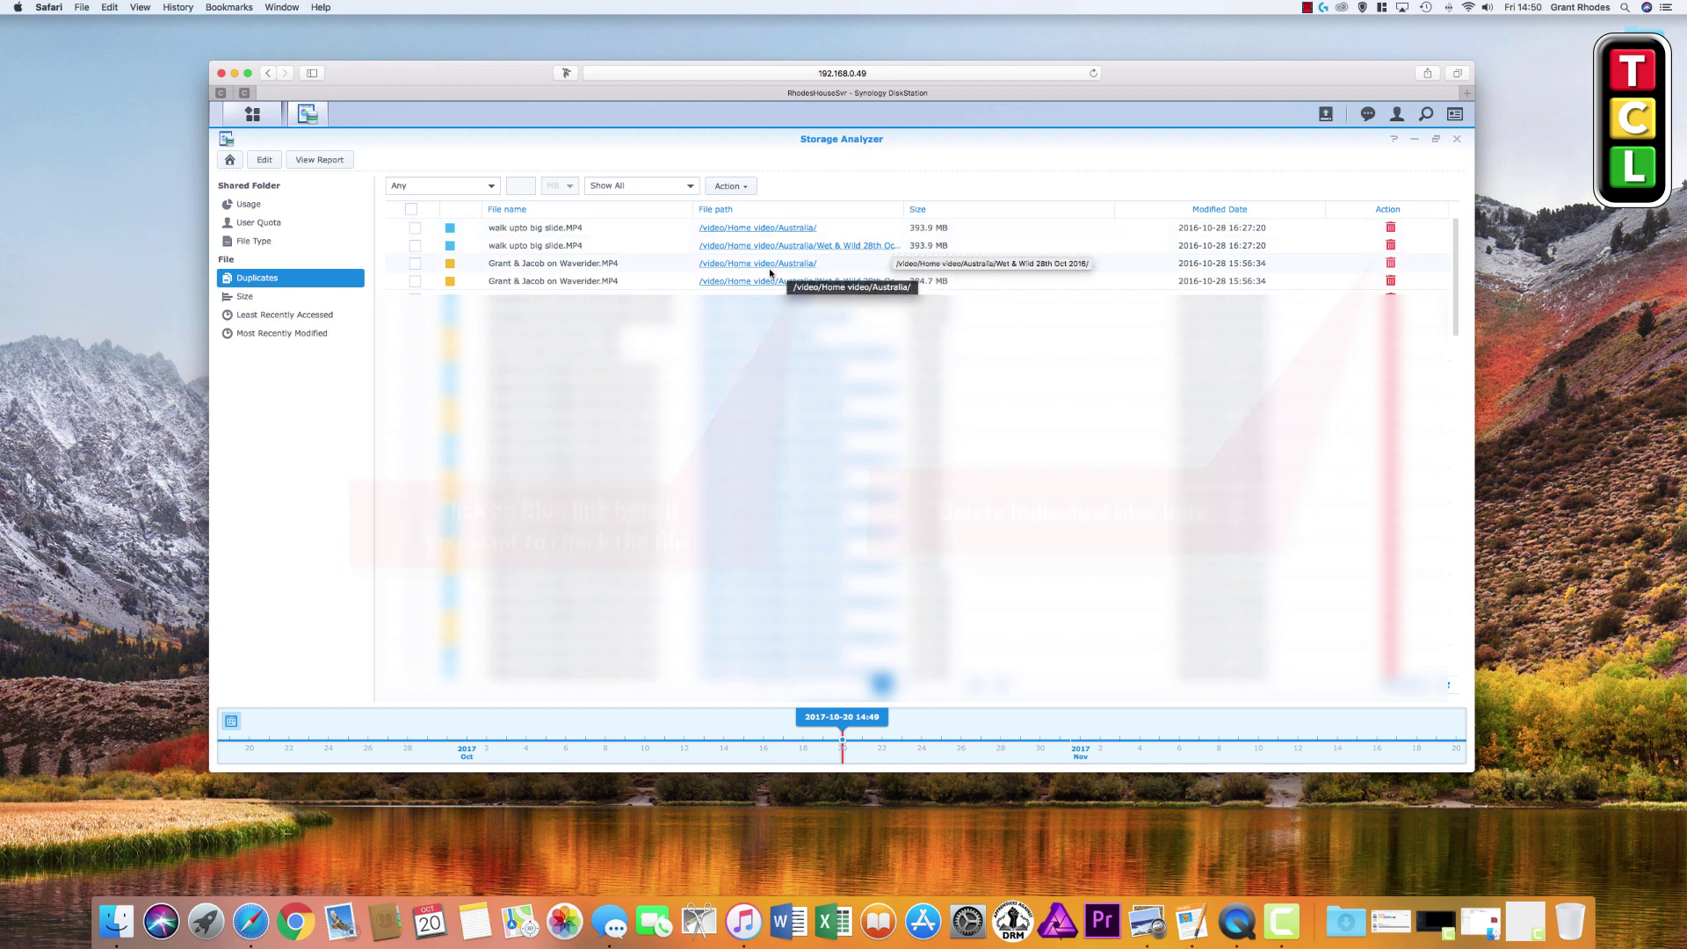
Switch the report to the Size section to list files by size
{"action": "left_click", "coordinate": [245, 296]}
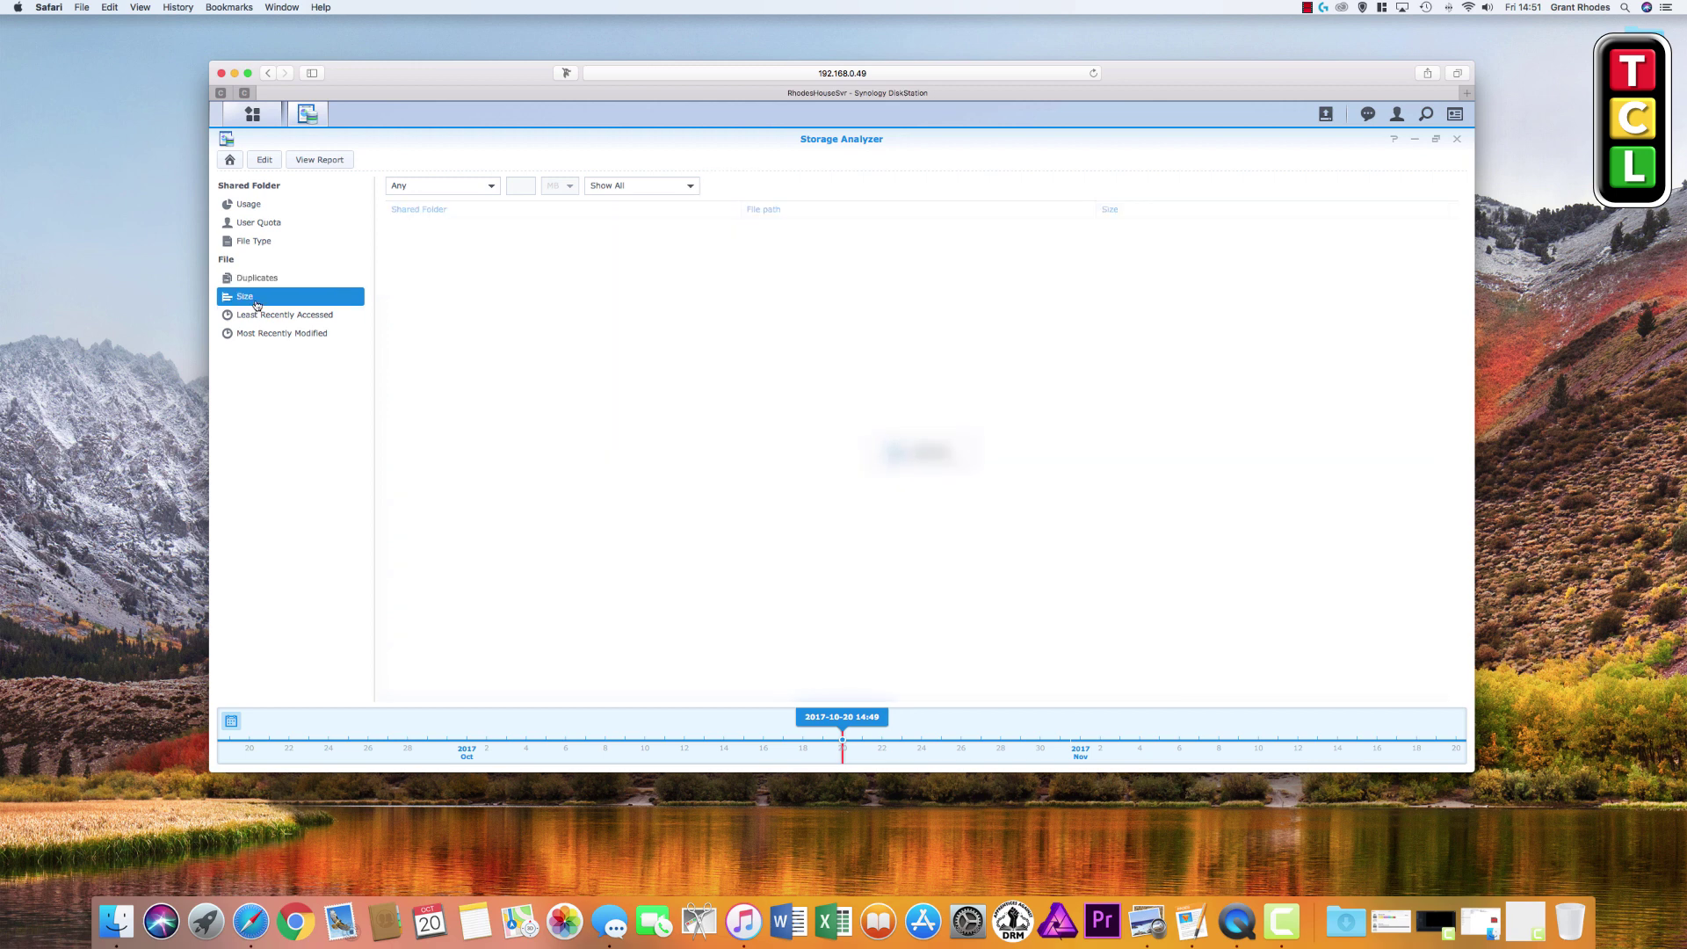